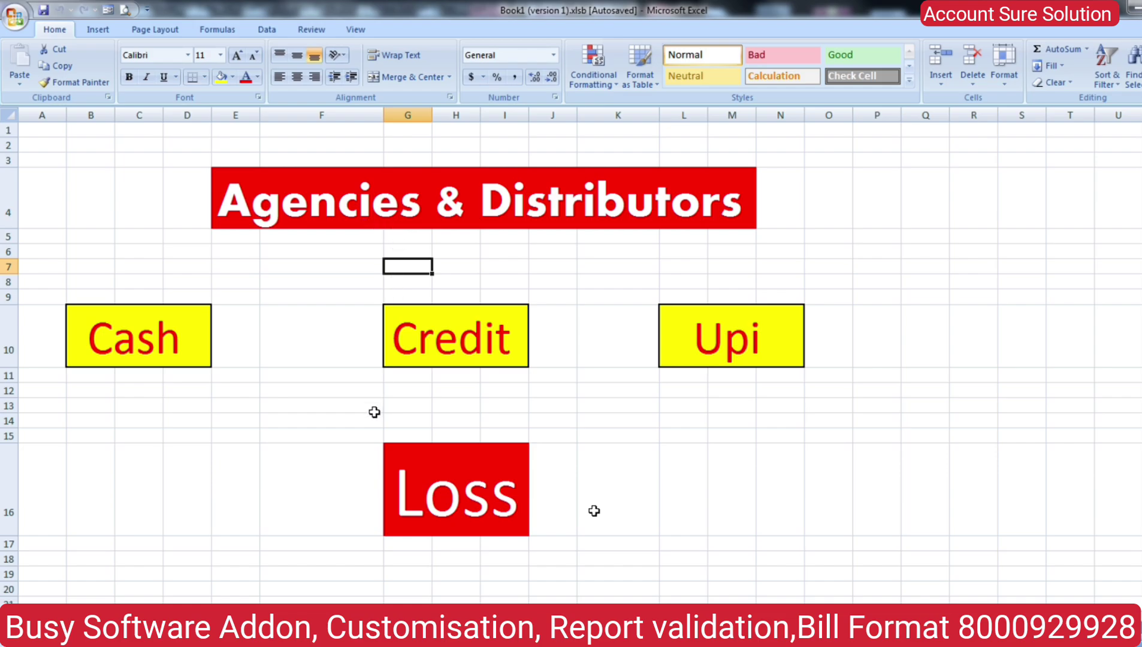
Step: Switch to Busy and start a new sales voucher with the Central-18% sale type
left_click_drag(96, 322, 160, 332)
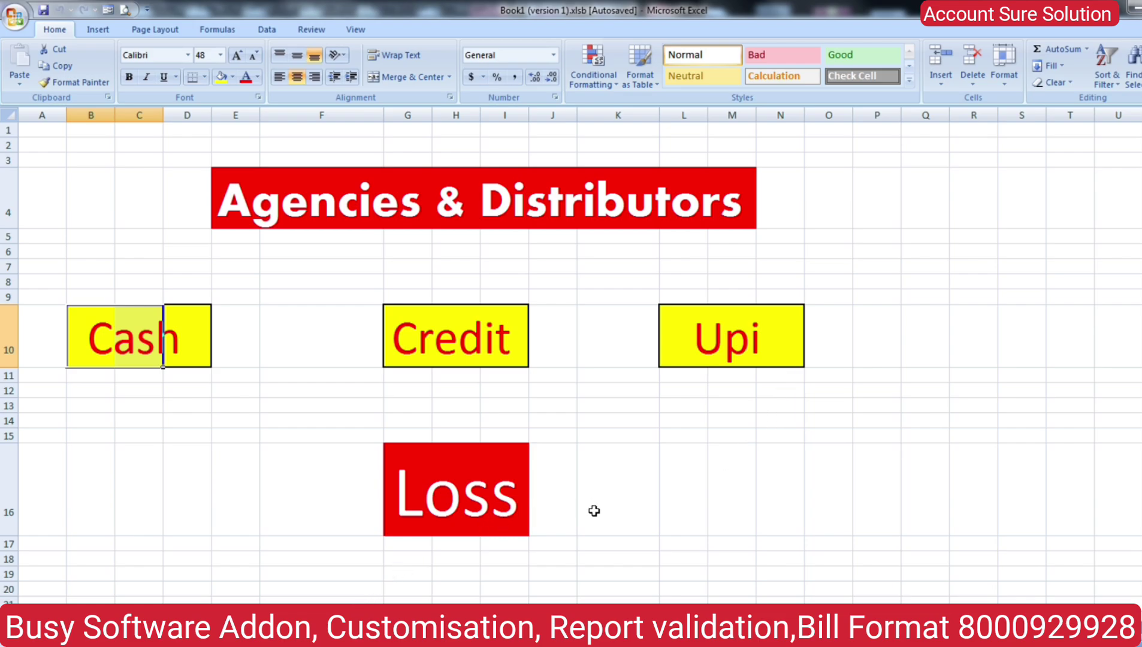
key("alt+Tab")
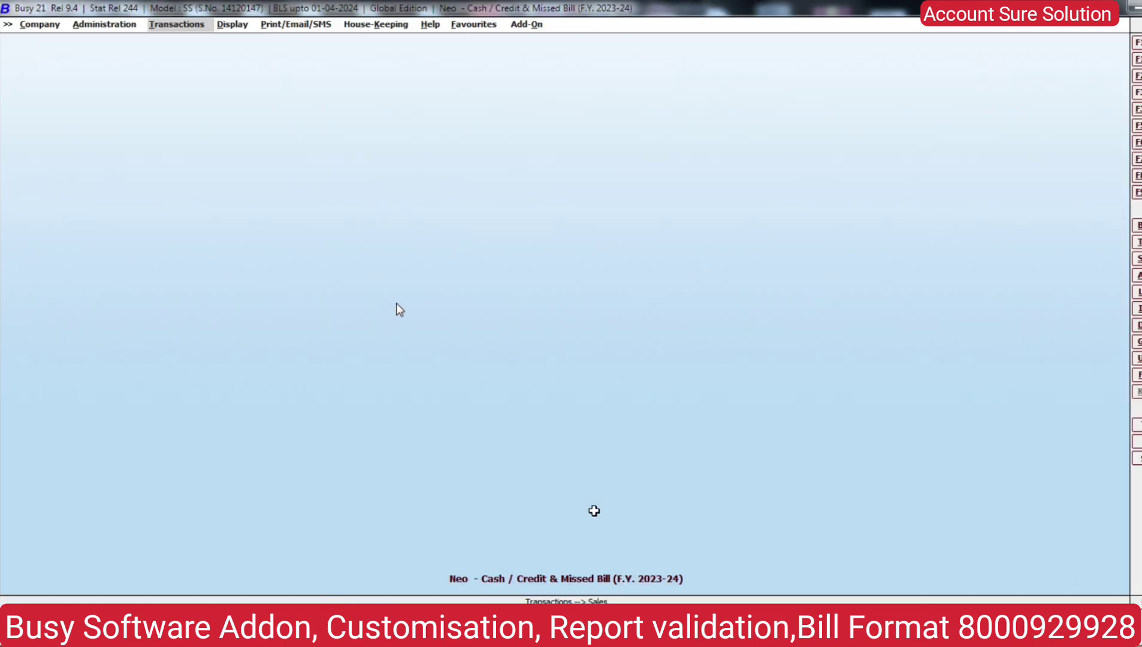
key("Return")
key("Return")
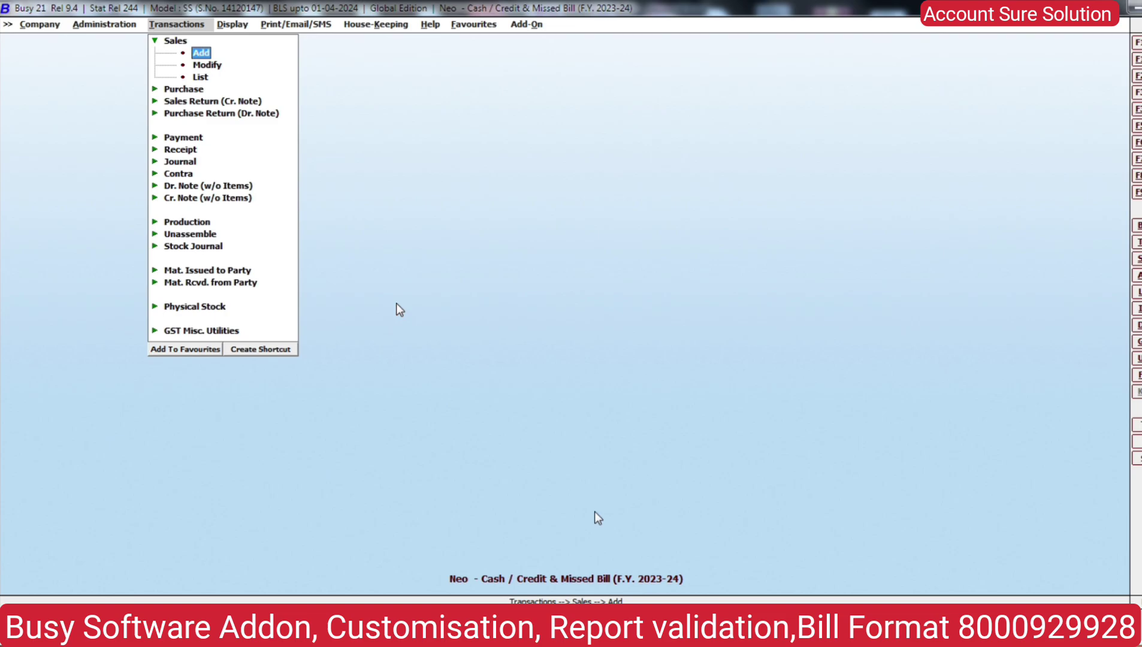
key("Return")
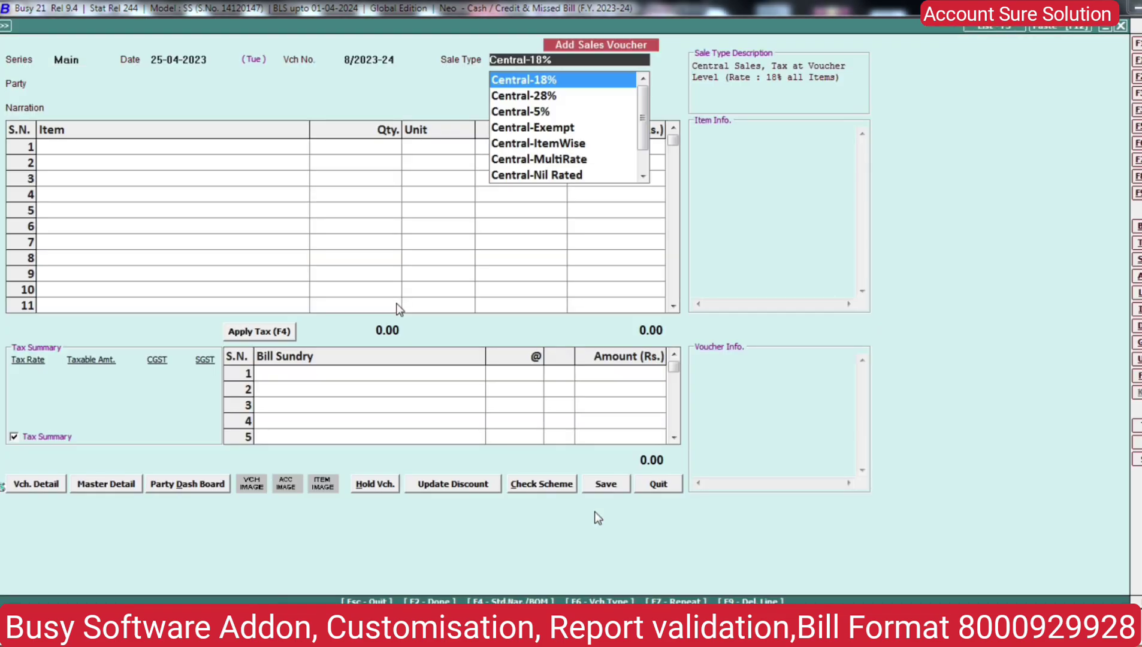
key("Return")
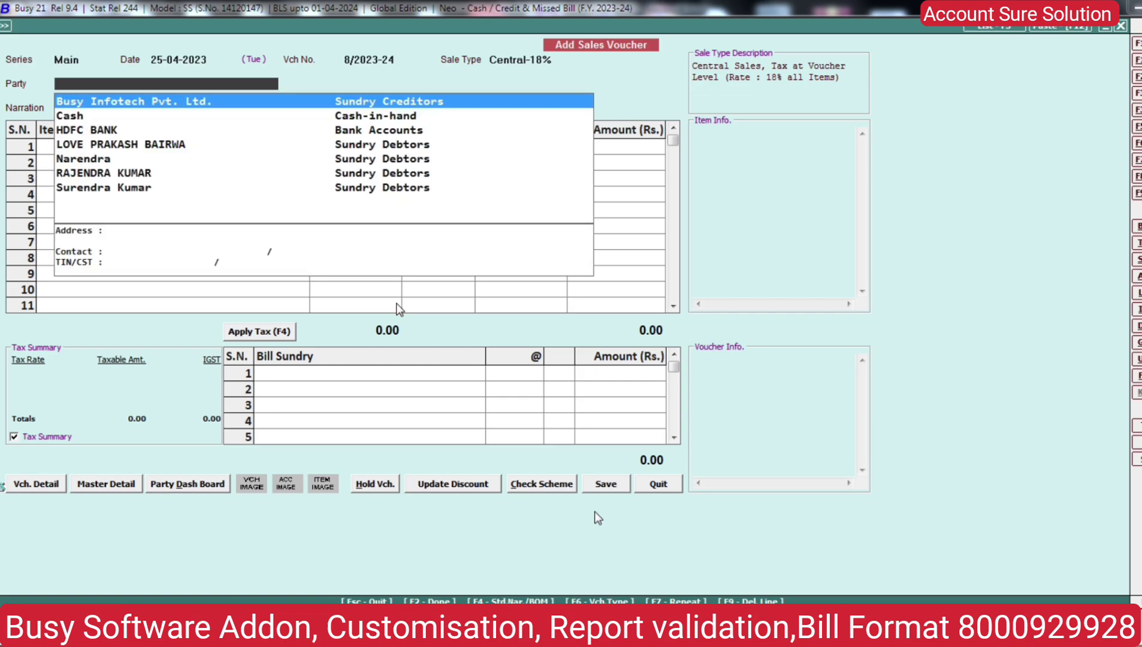
Step: Choose the sundry debtor listed just after HDFC BANK as the party and accept the central transaction
key("Down")
key("Down")
key("Down")
key("Down")
key("Down")
key("Up")
key("Up")
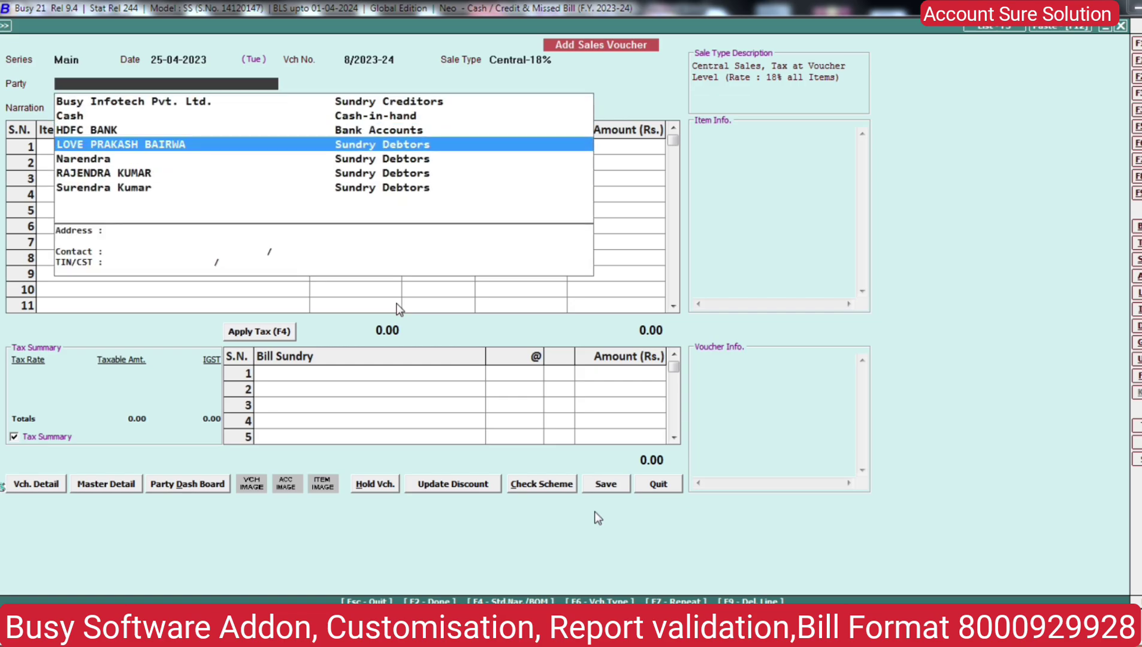
key("Return")
key("Left")
key("Return")
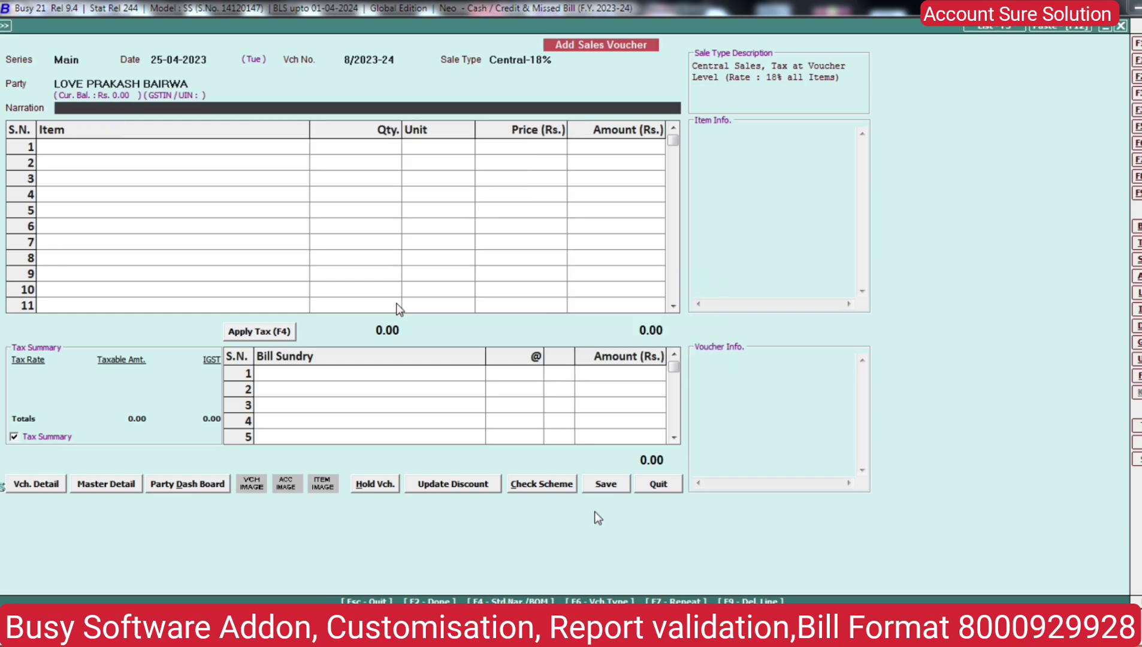
Step: Leave the narration empty and set the voucher's optional Type field to Cash
key("Return")
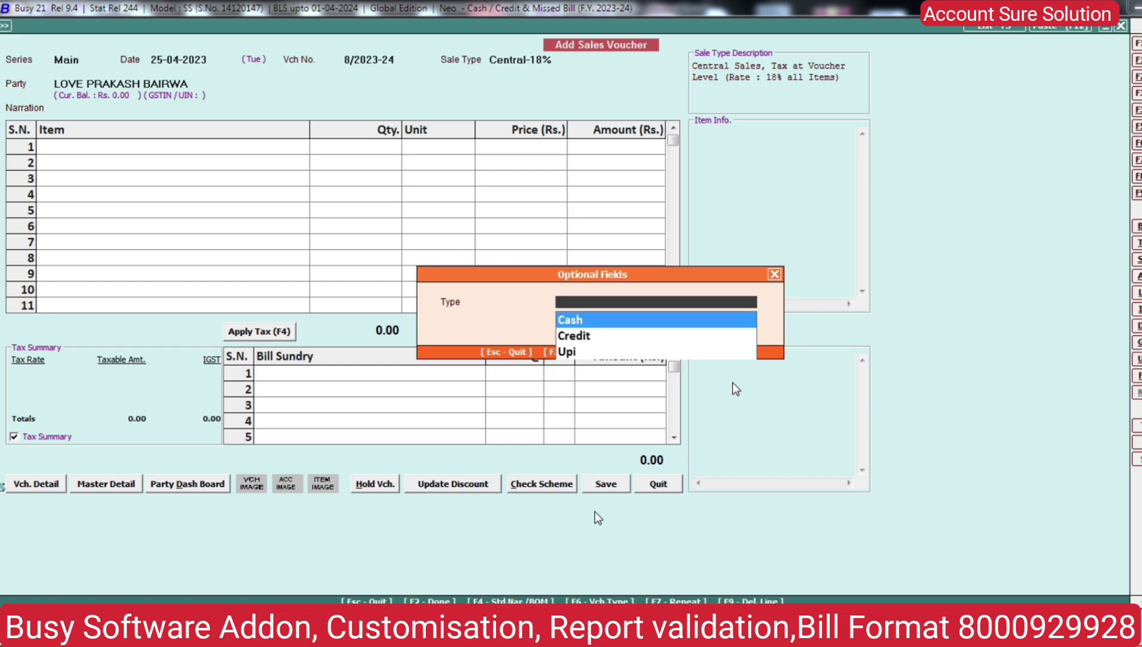
key("Down")
key("Up")
key("Down")
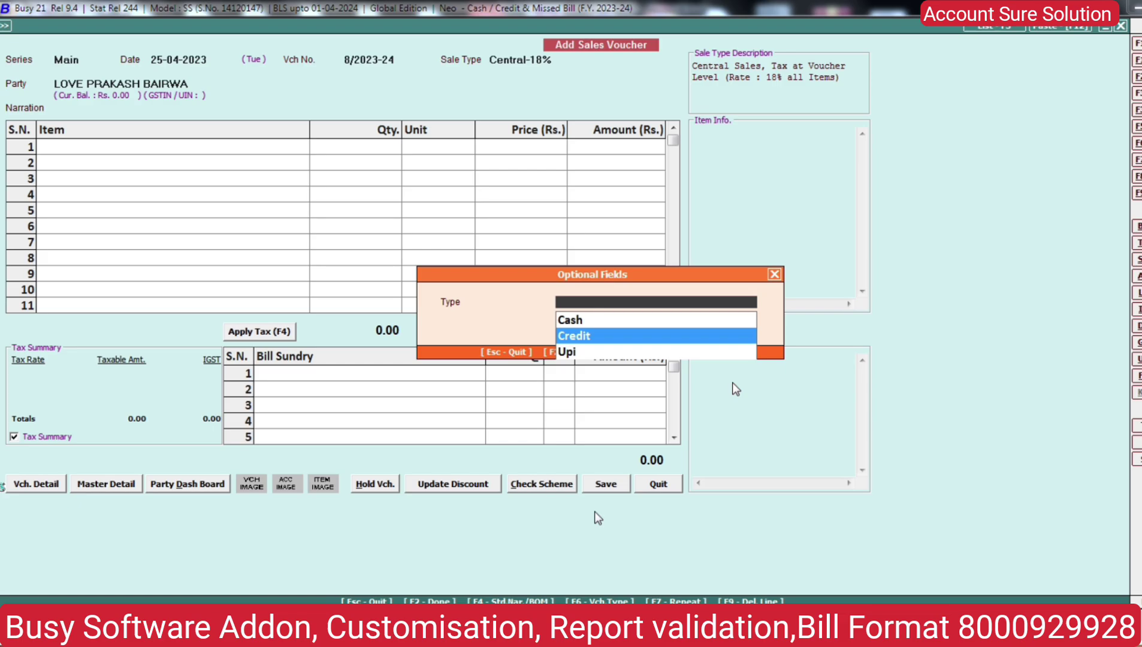
key("Up")
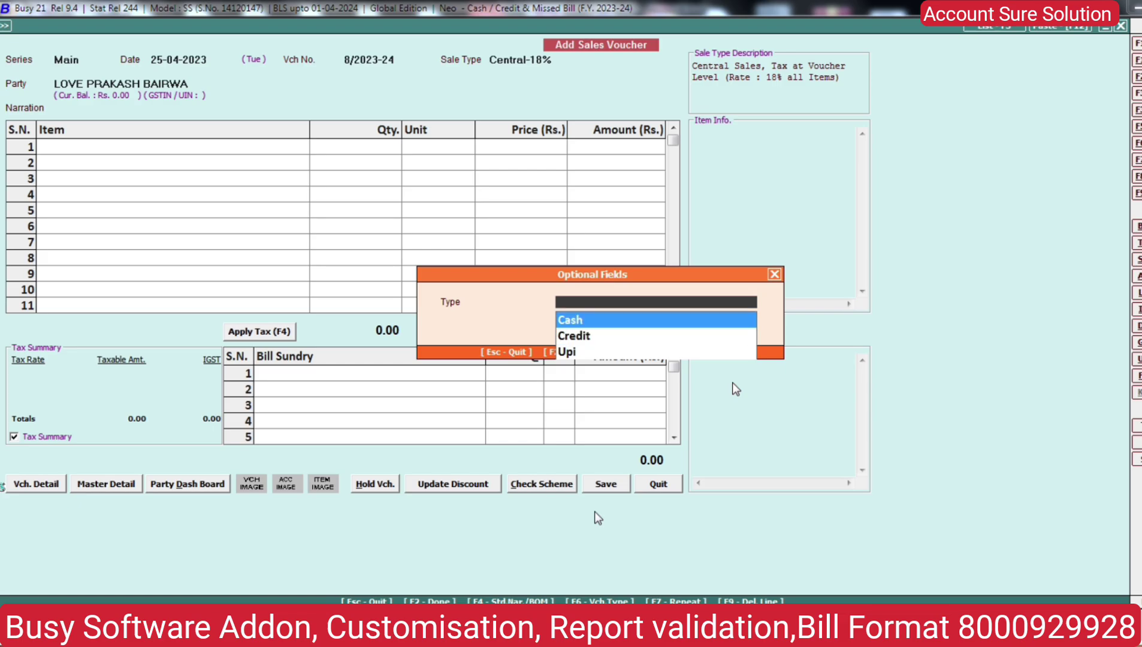
key("Return")
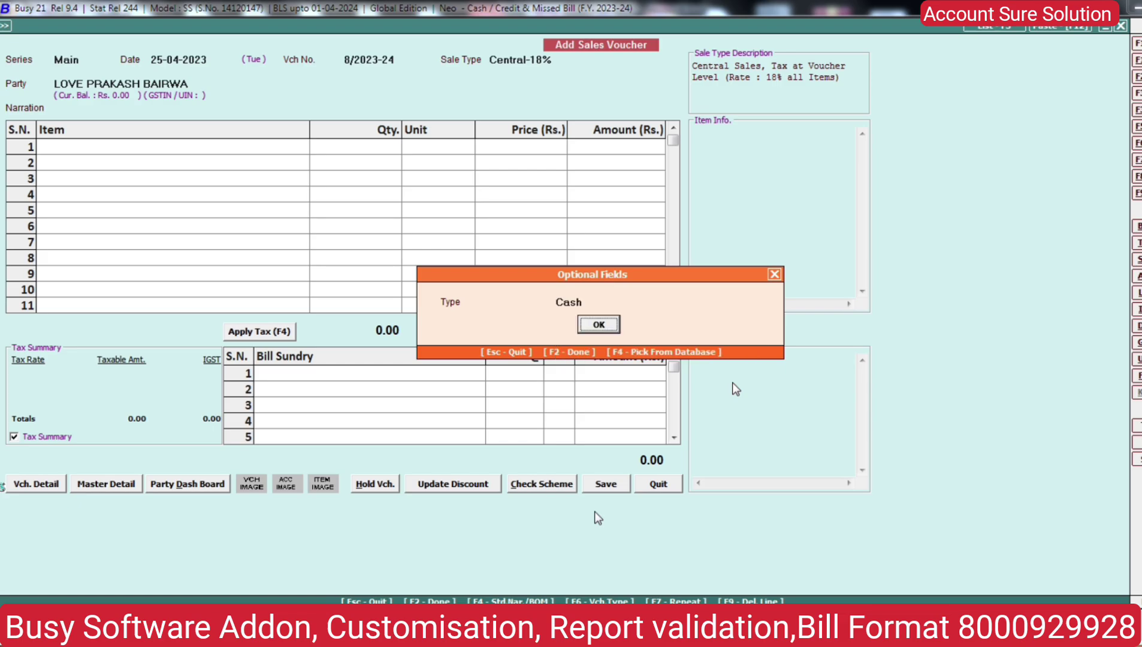
key("Return")
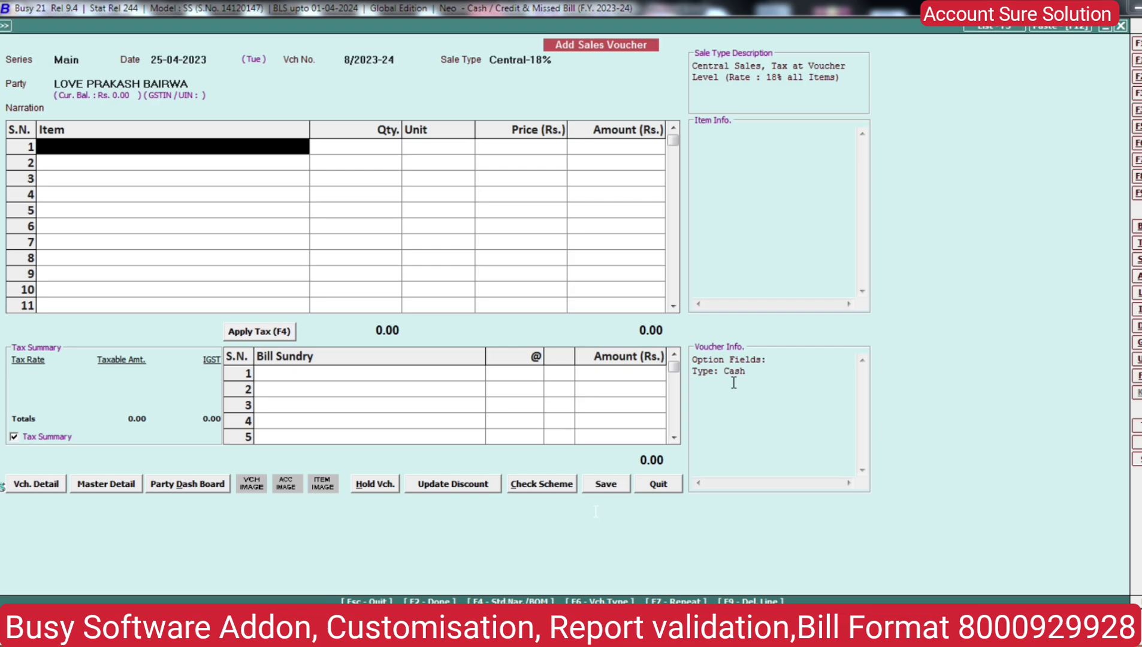
Step: Go back to the voucher header and reconfirm the party, central transaction and Cash type
key("Up")
key("Up")
key("Return")
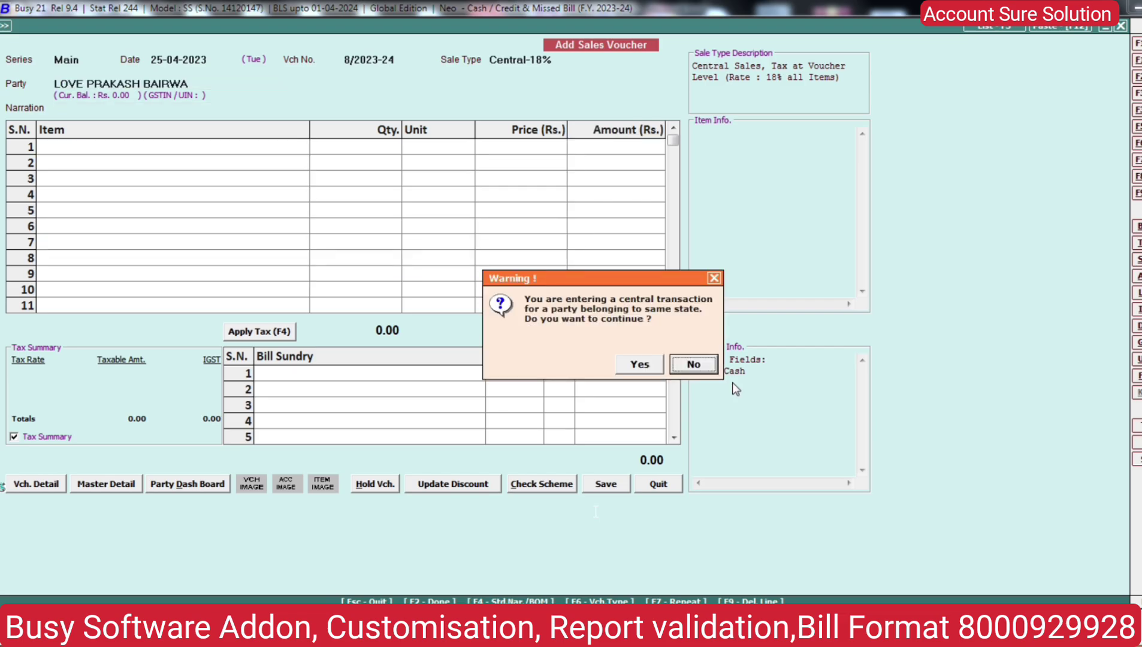
key("Return")
key("Return")
key("Left")
key("Return")
key("Return")
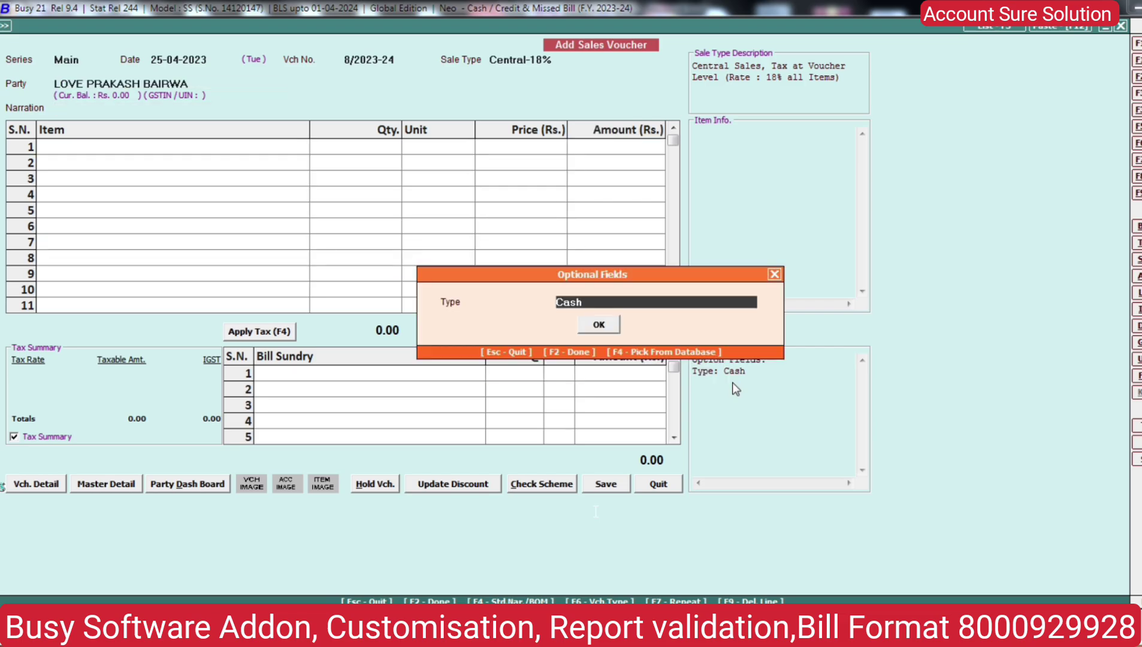
key("Return")
key("Return")
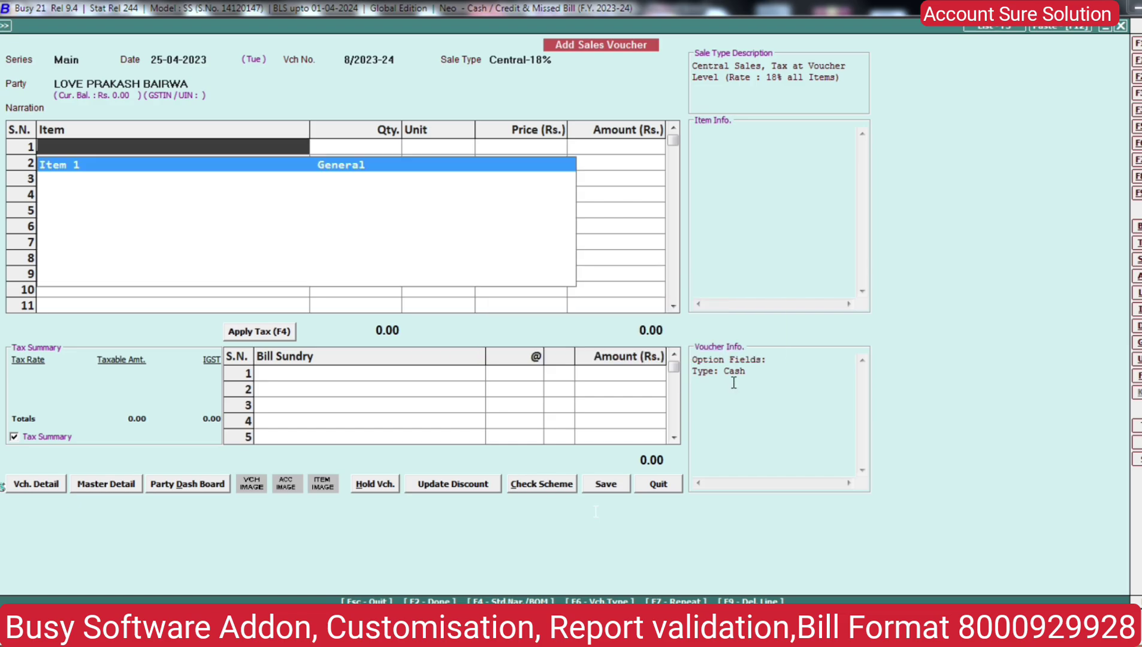
Step: Add Item 1 to the voucher with quantity 1 Pcs. at a price of 500
key("Return")
type("1")
key("Return")
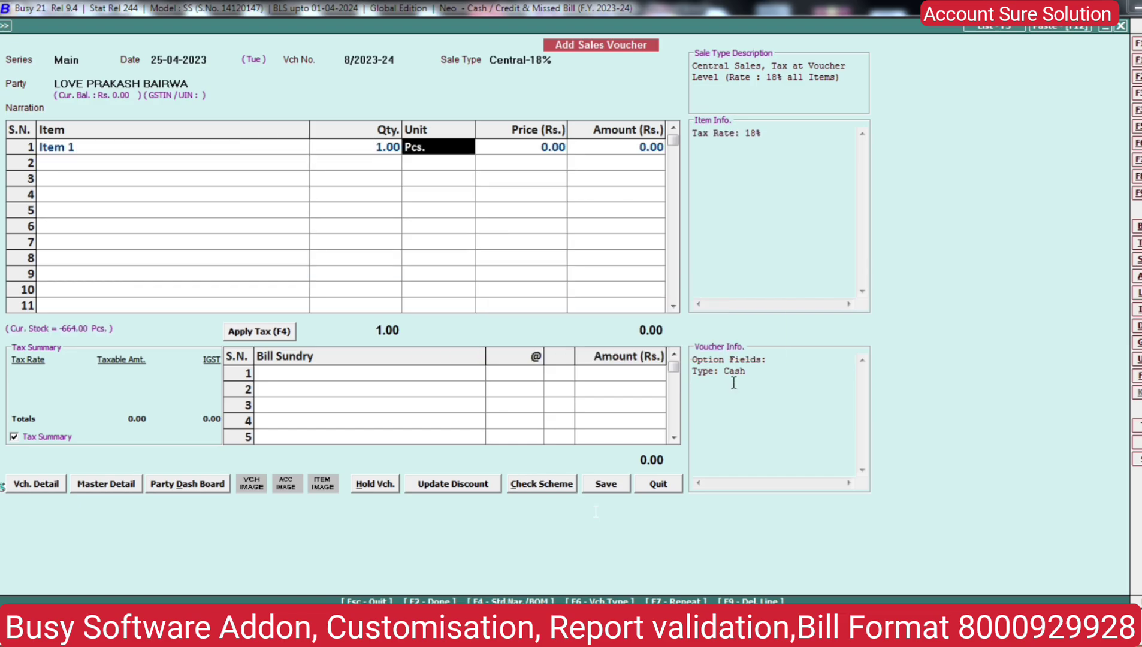
key("Return")
type("500")
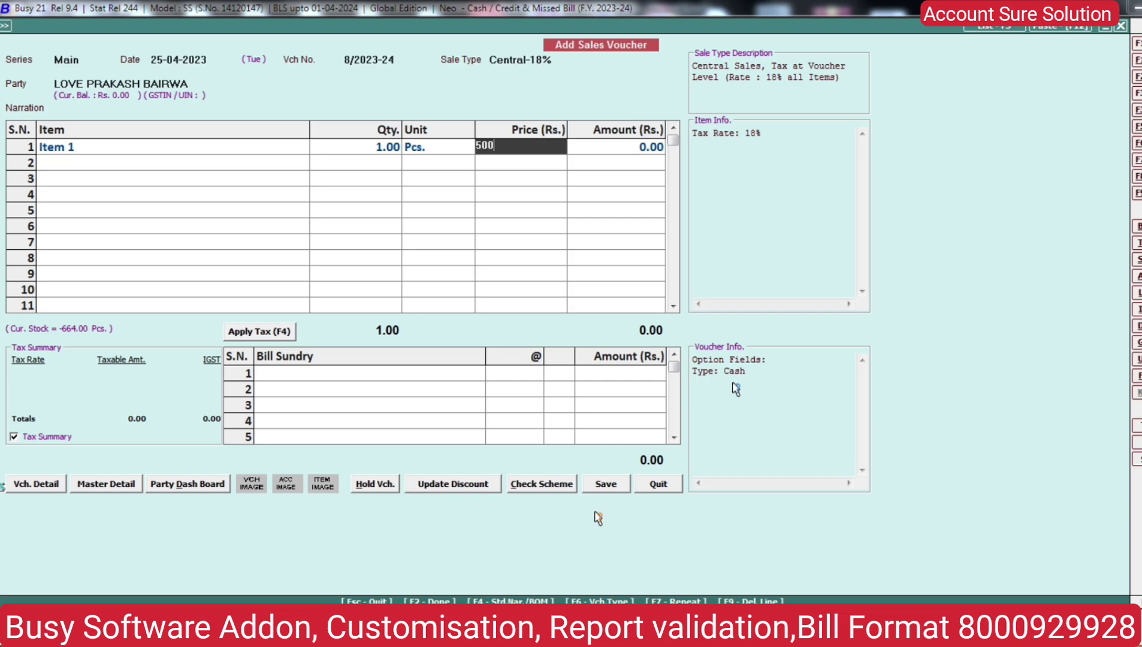
key("Return")
key("Return")
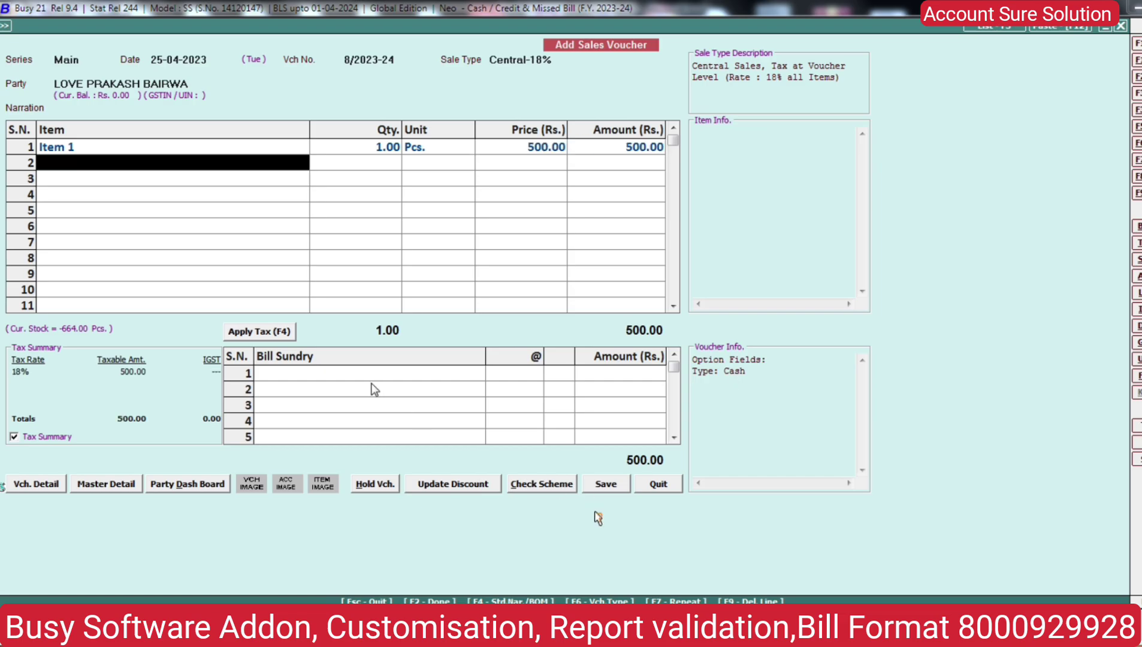
Step: Apply the IGST and save the voucher with its full amount settled in cash, without printing the invoice
left_click(274, 330)
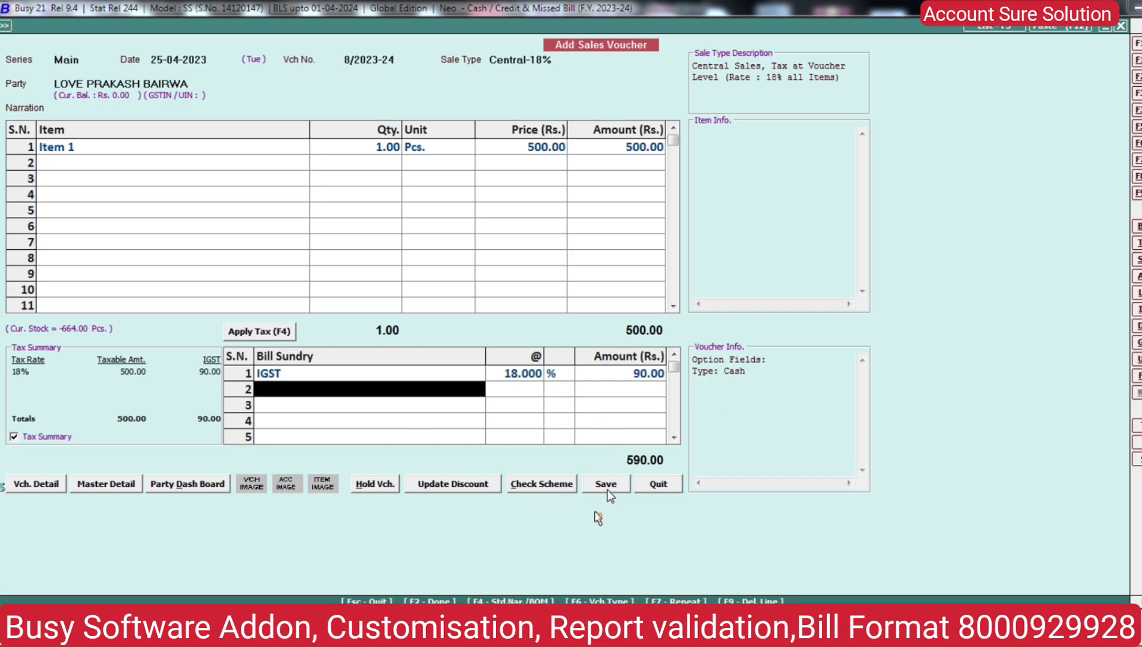
left_click(607, 489)
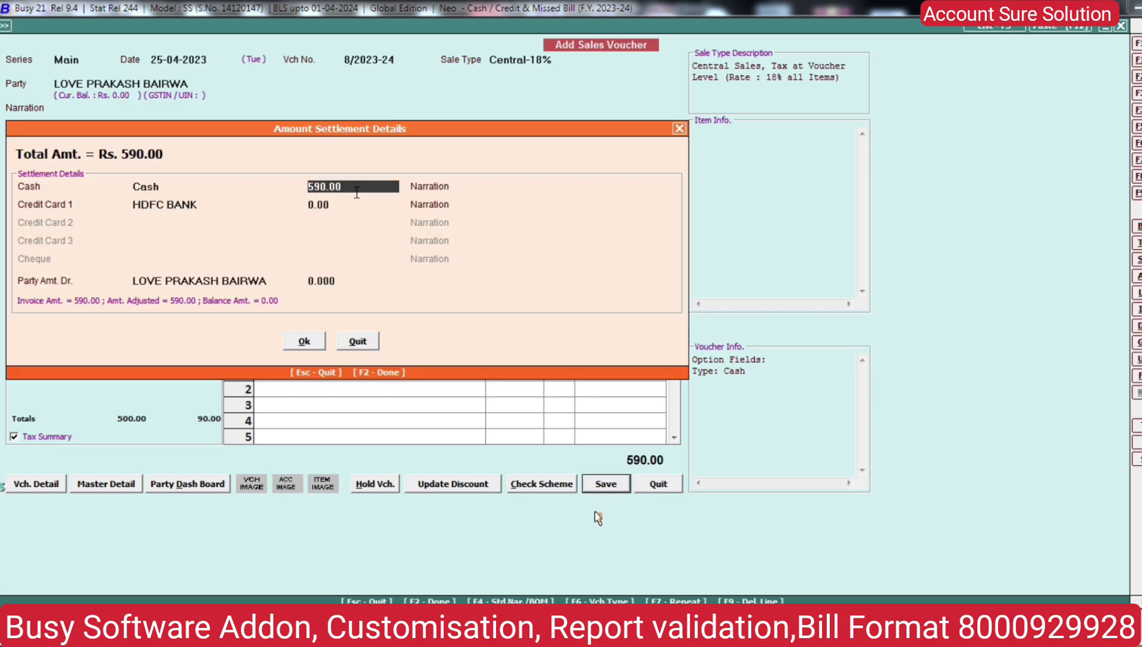
left_click(309, 341)
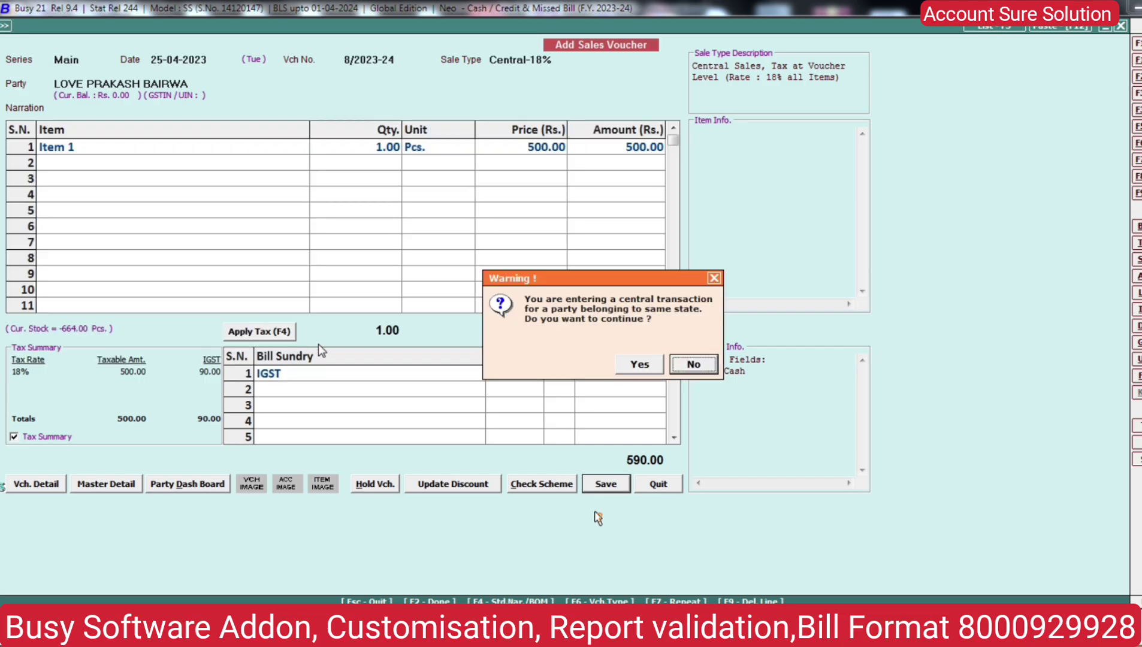
left_click(630, 364)
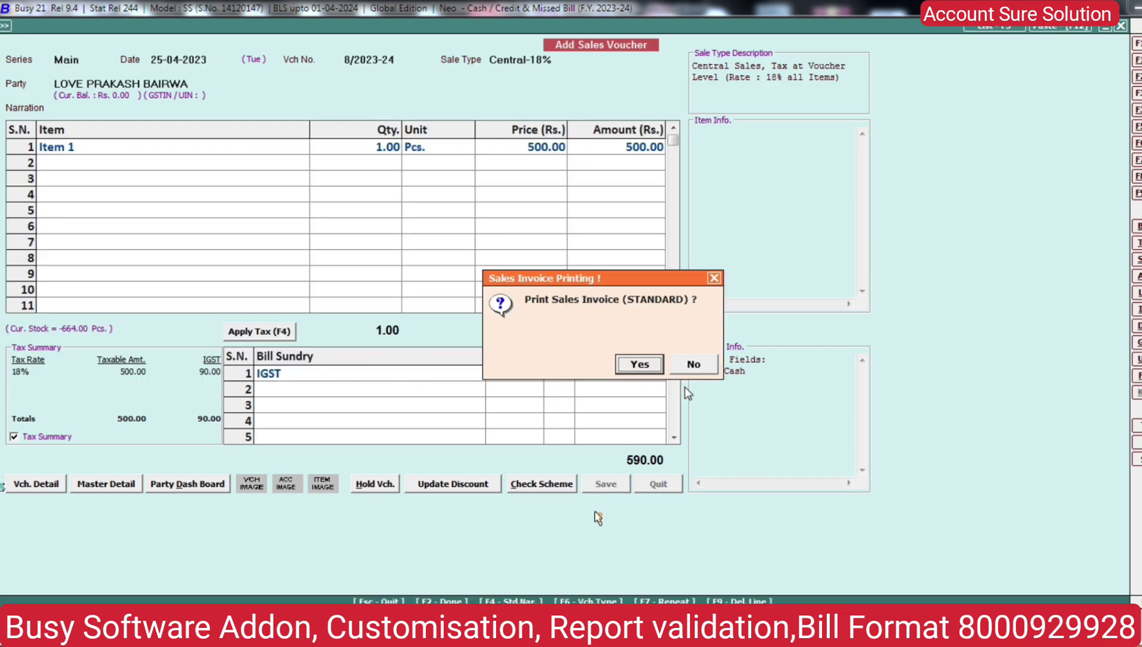
key("n")
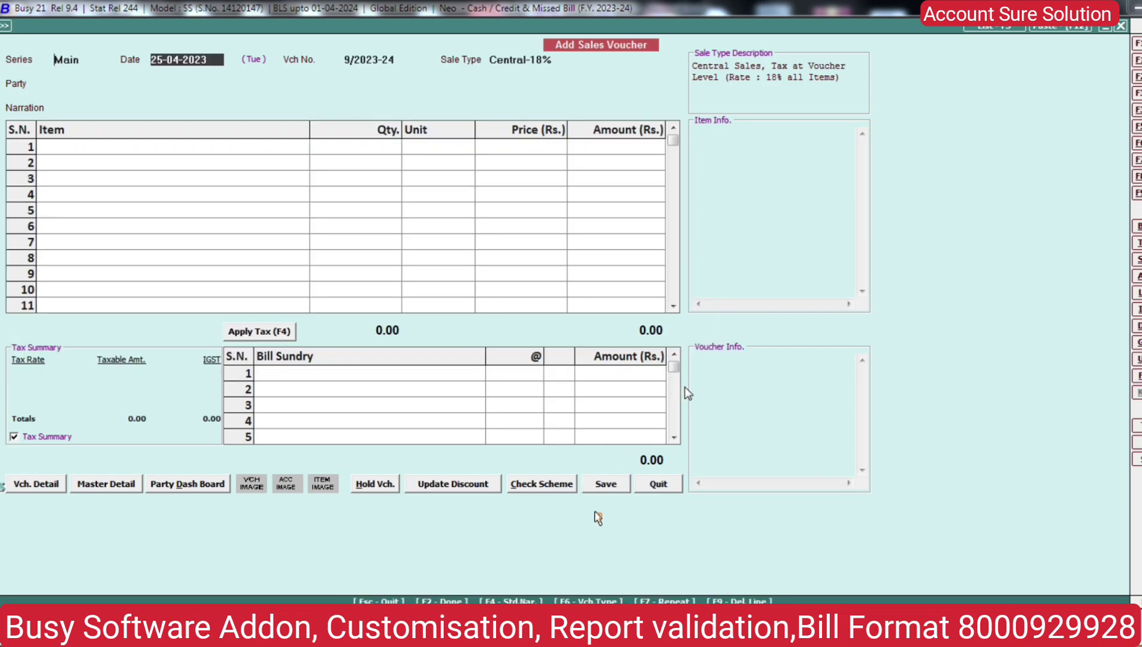
Step: Keep the proposed date and number for the new sales voucher and set its sale type to Local-ItemWise
key("Return")
key("Return")
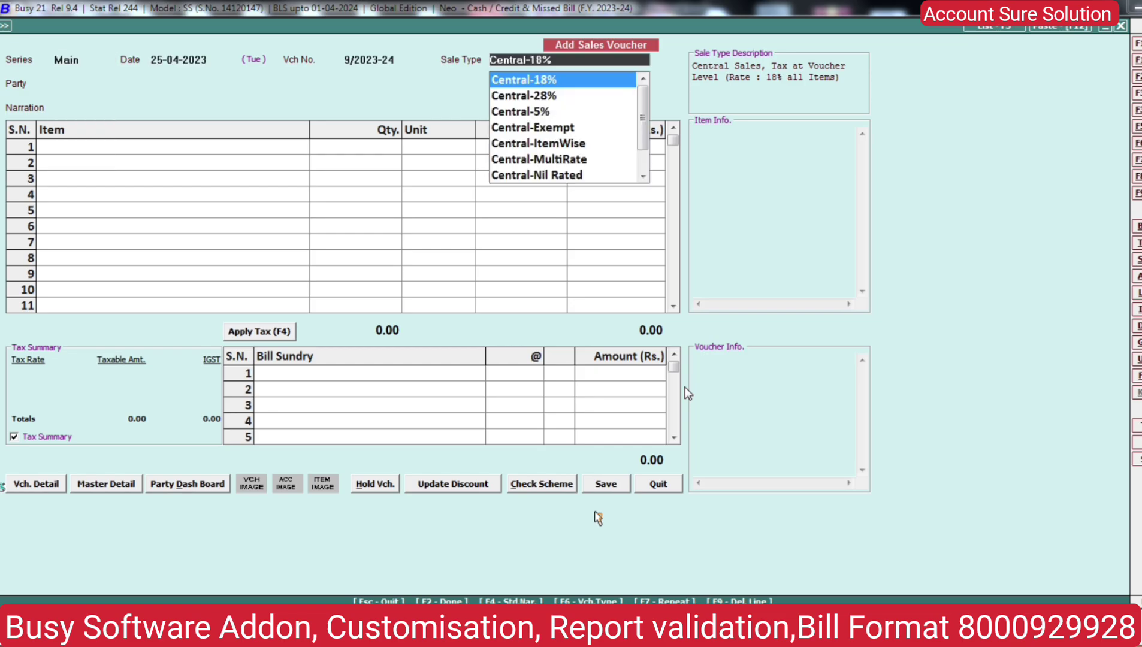
key("Return")
key("Escape")
key("Down")
key("Down")
key("Down")
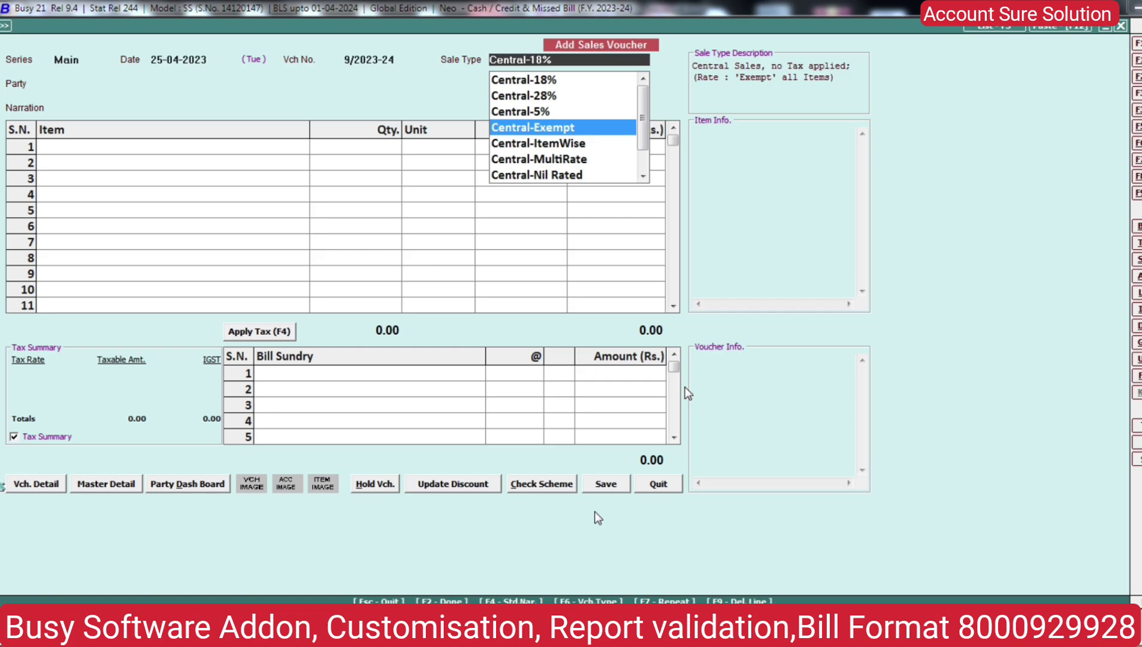
type("ITE")
key("Down")
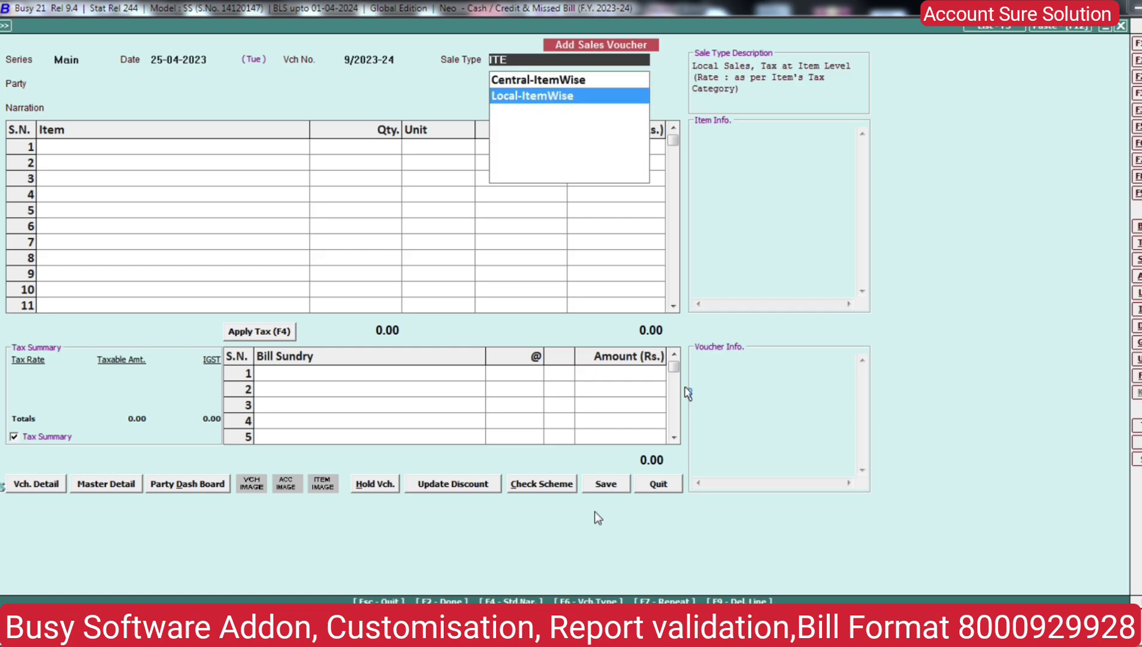
key("Return")
Step: Choose the sundry debtor in the second-to-last entry of the account list as the voucher's party
key("Down")
key("Down")
key("Down")
key("Down")
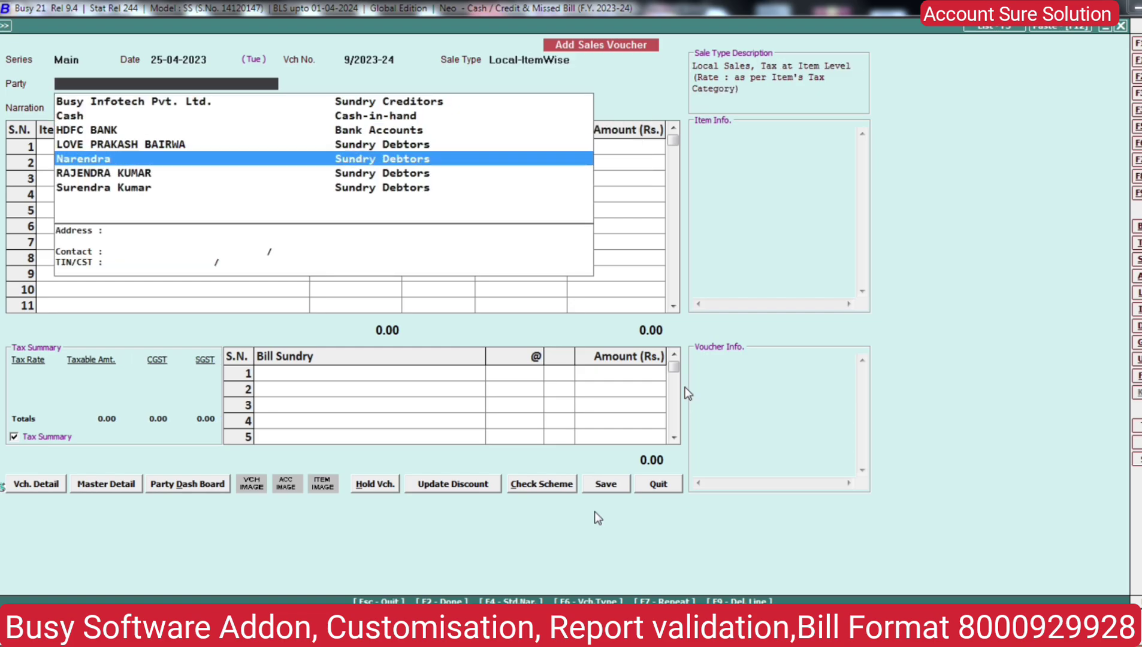
key("Down")
key("Return")
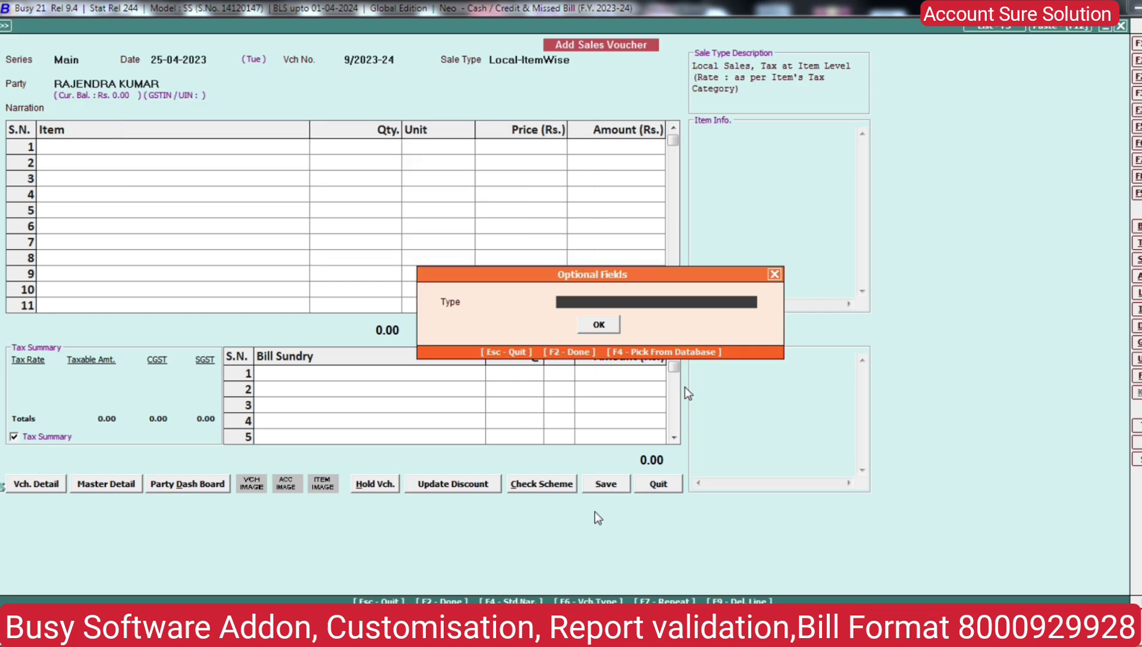
Step: Set this voucher's optional Type field to Credit
key("Down")
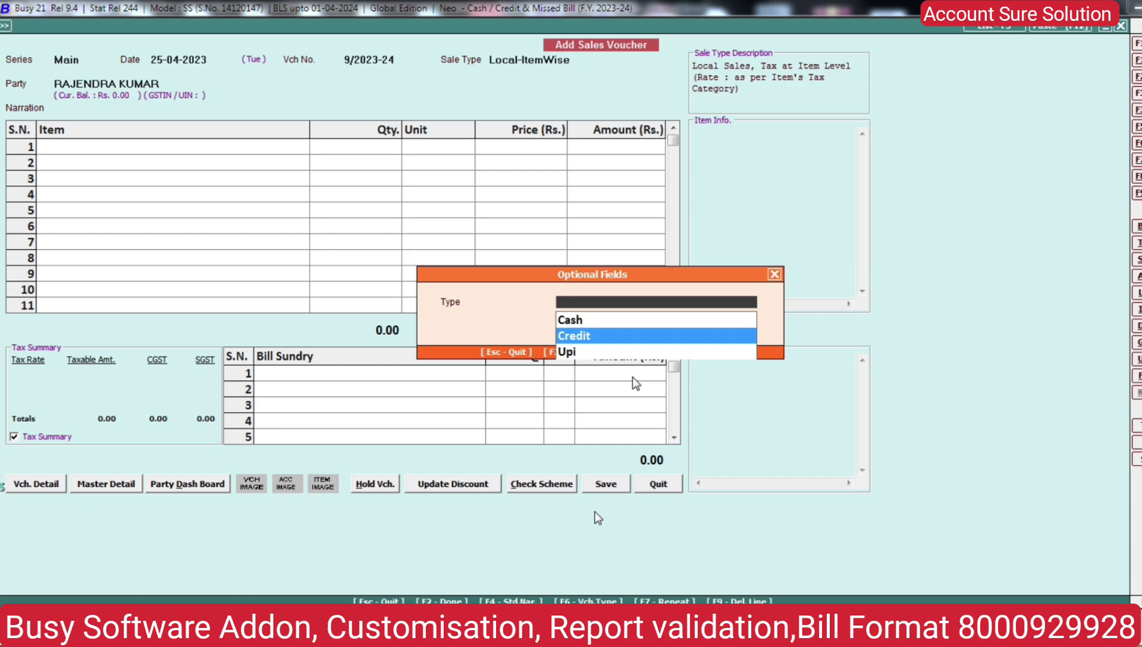
key("Return")
key("Return")
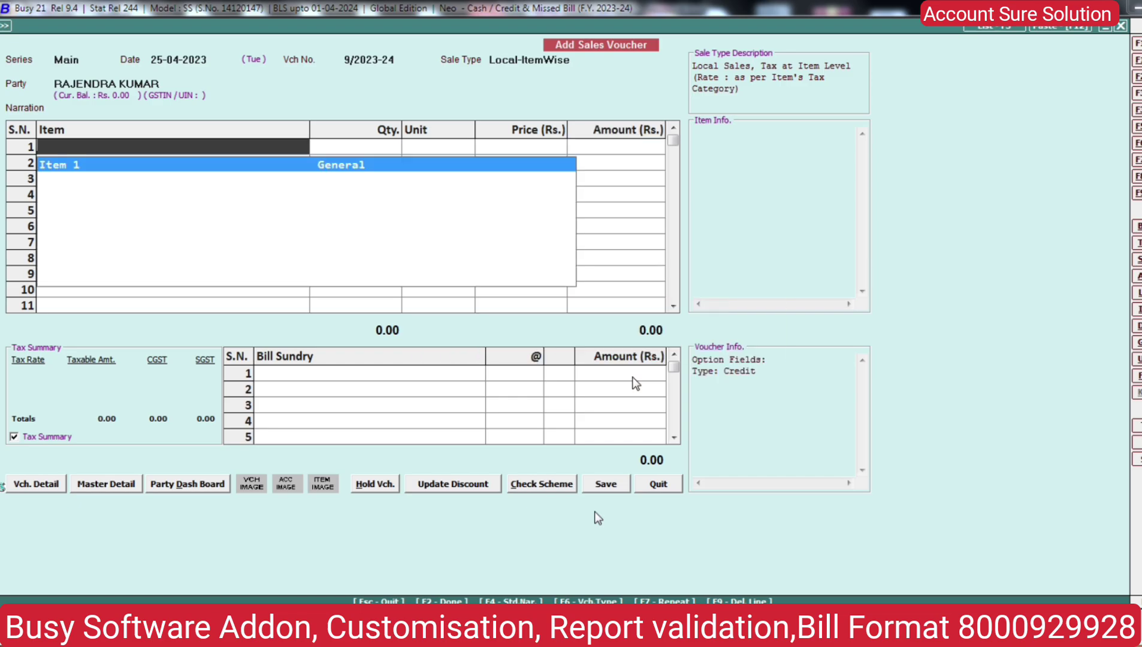
Step: Enter Item 1 with quantity 1 Pcs. at a price of 500 on the credit voucher
key("Return")
type("1")
key("Return")
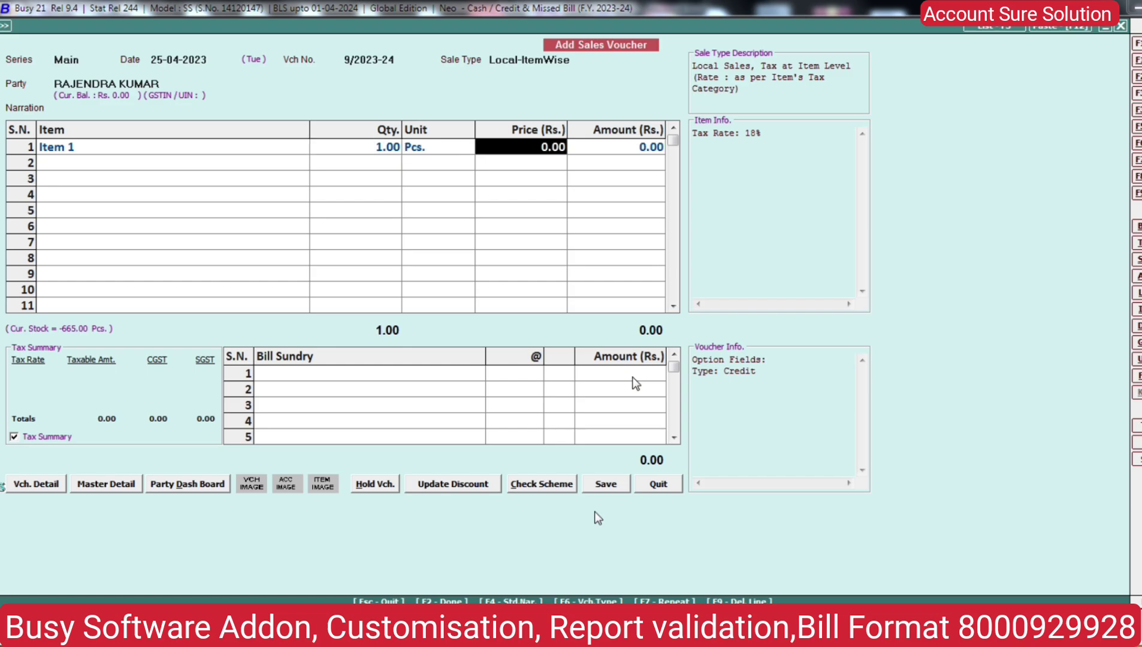
type("500")
key("Return")
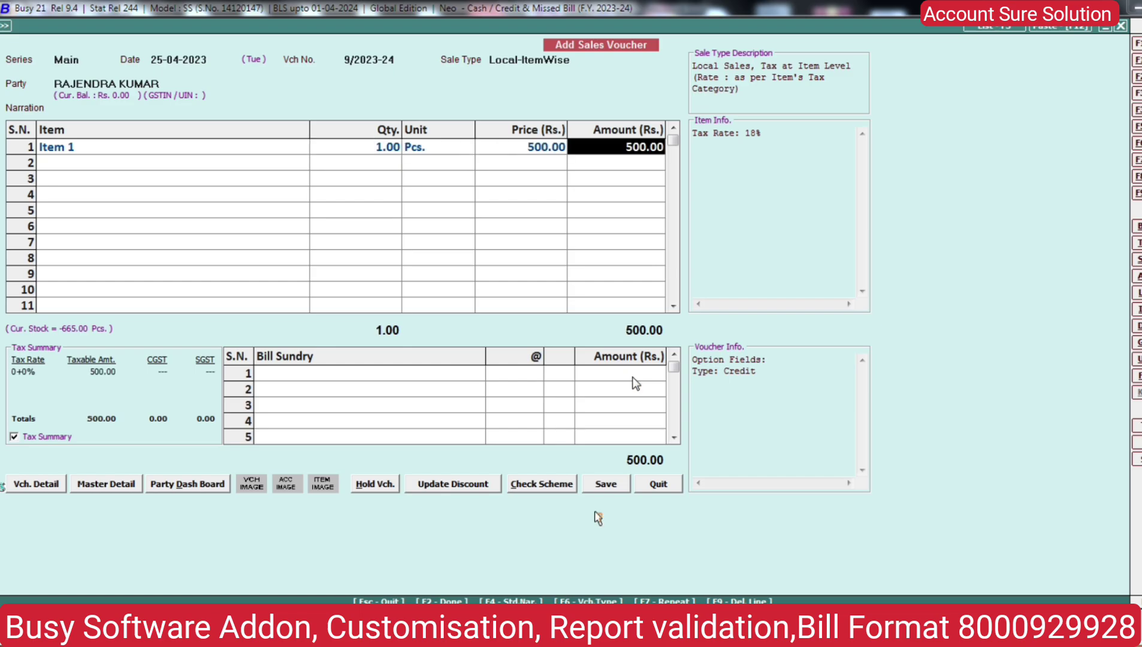
key("Return")
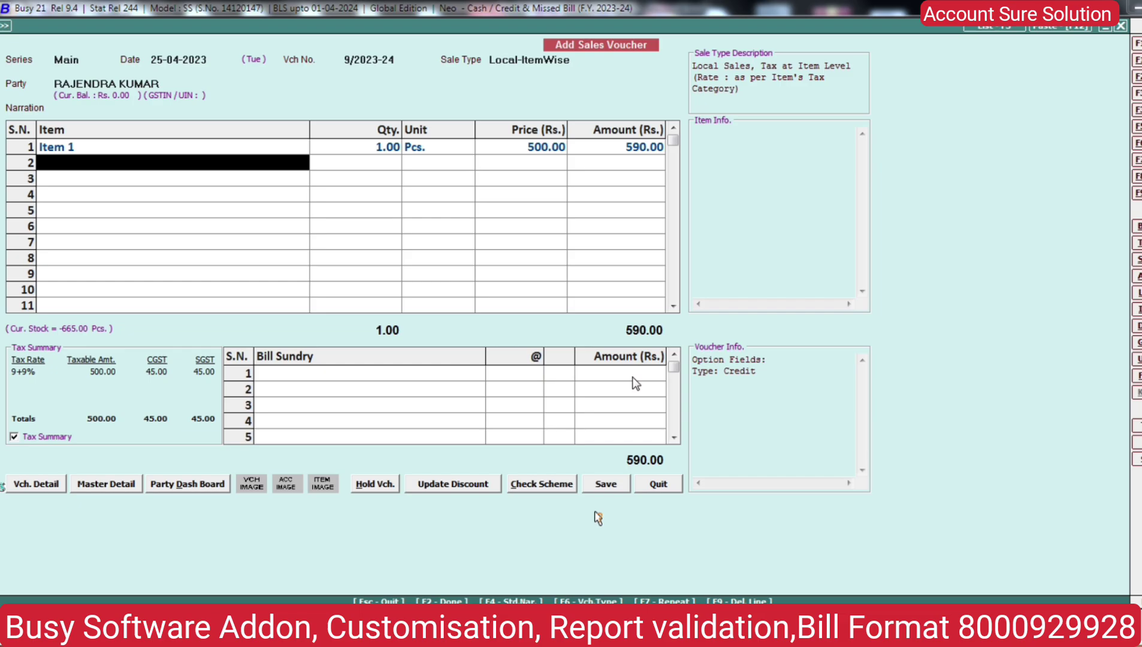
Step: Finish the item entry after Item 1 and bring up the credit voucher's amount settlement details
key("Return")
key("Return")
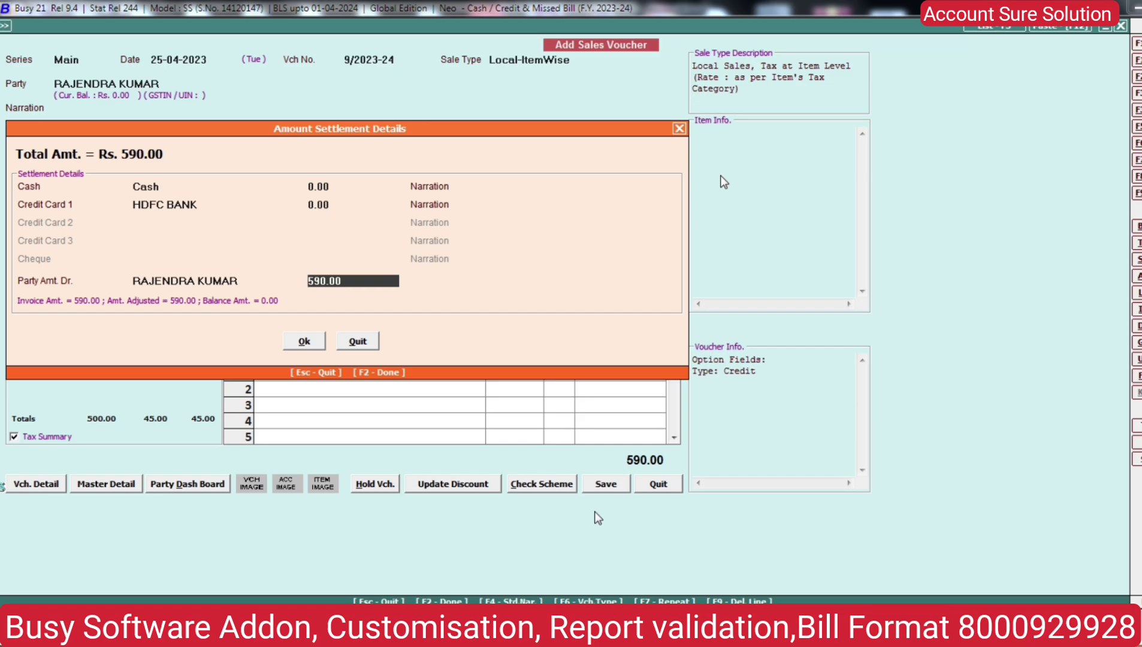
Step: Try settling 590 in cash on the credit voucher, and reset the Cash and HDFC BANK amounts to 0
key("Up")
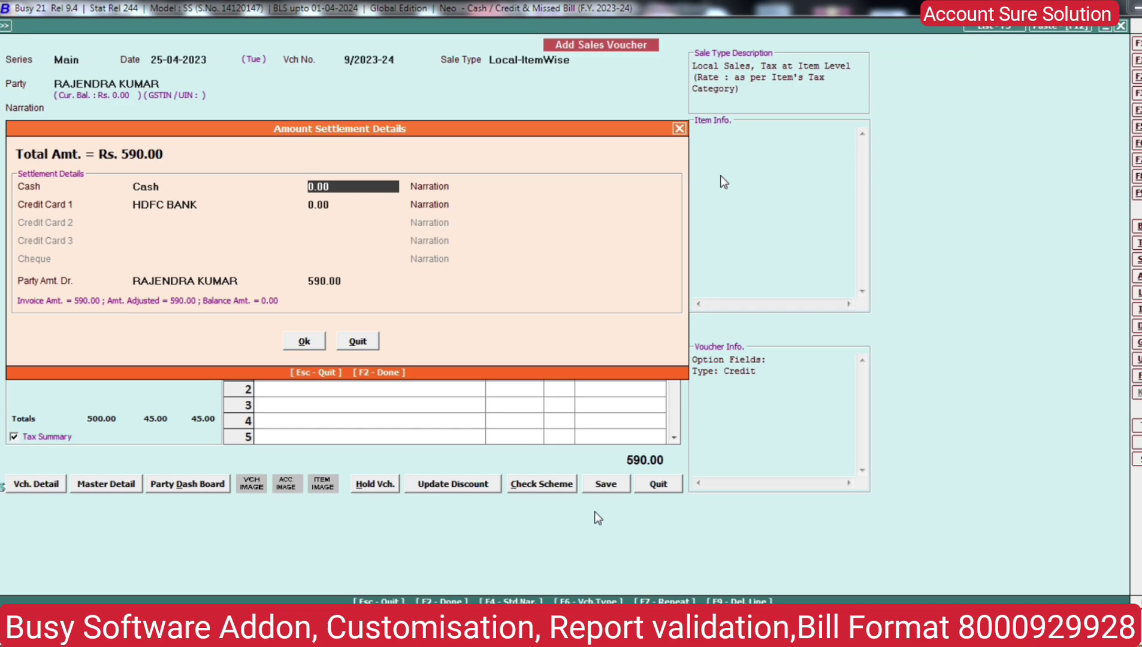
type("590")
key("Return")
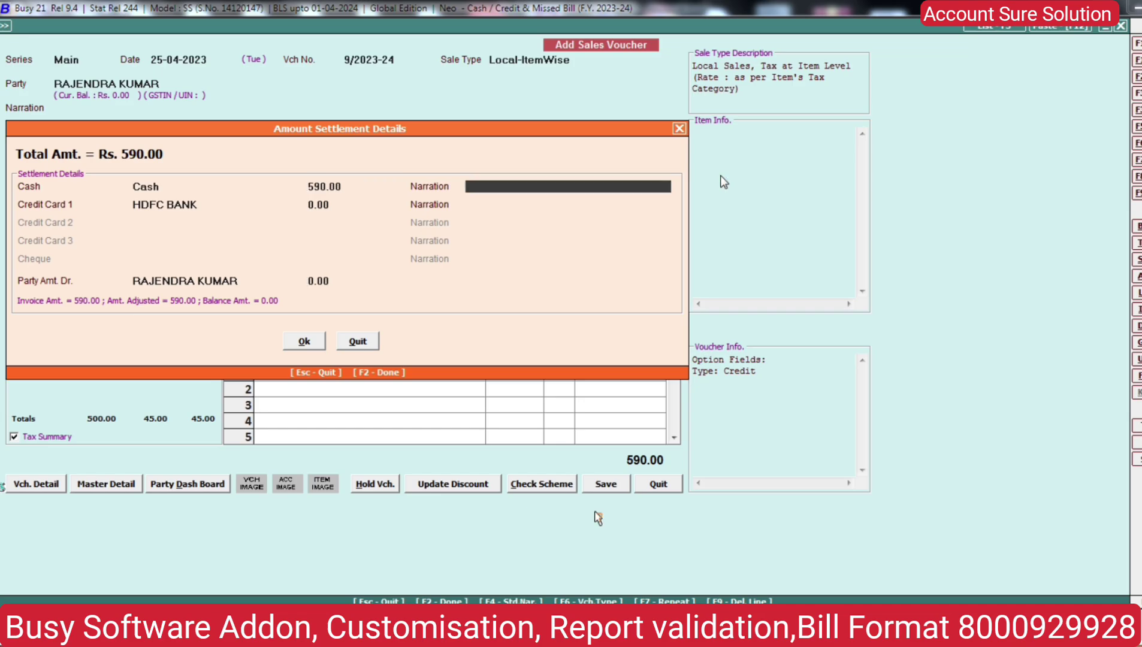
key("Up")
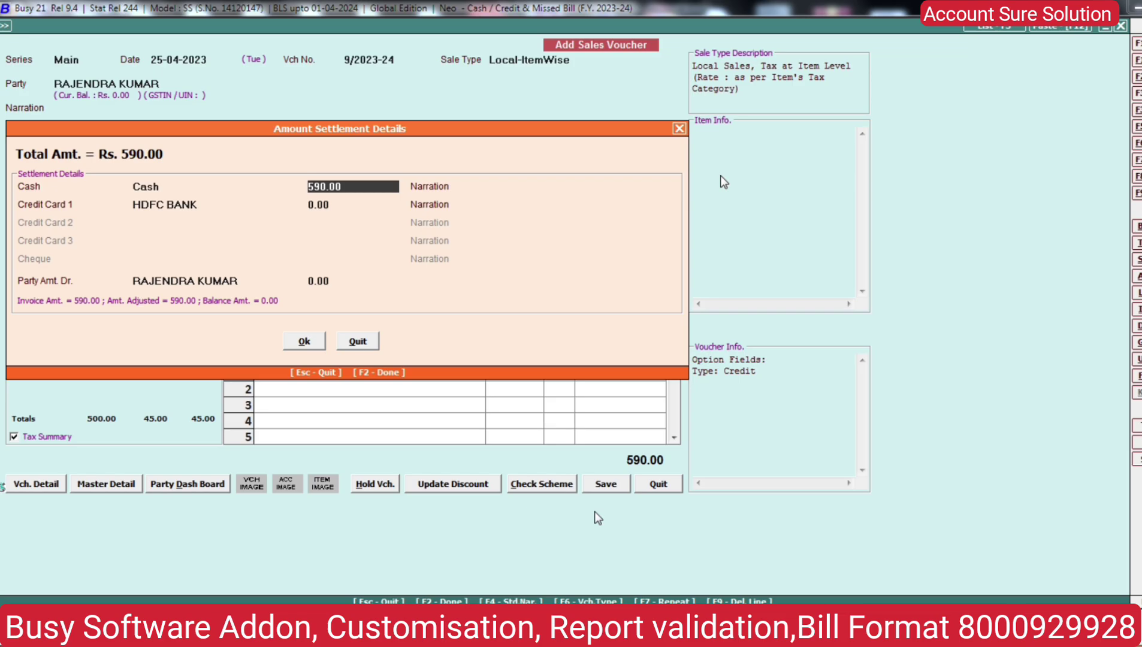
type("0")
key("Return")
key("Return")
key("Up")
type("0")
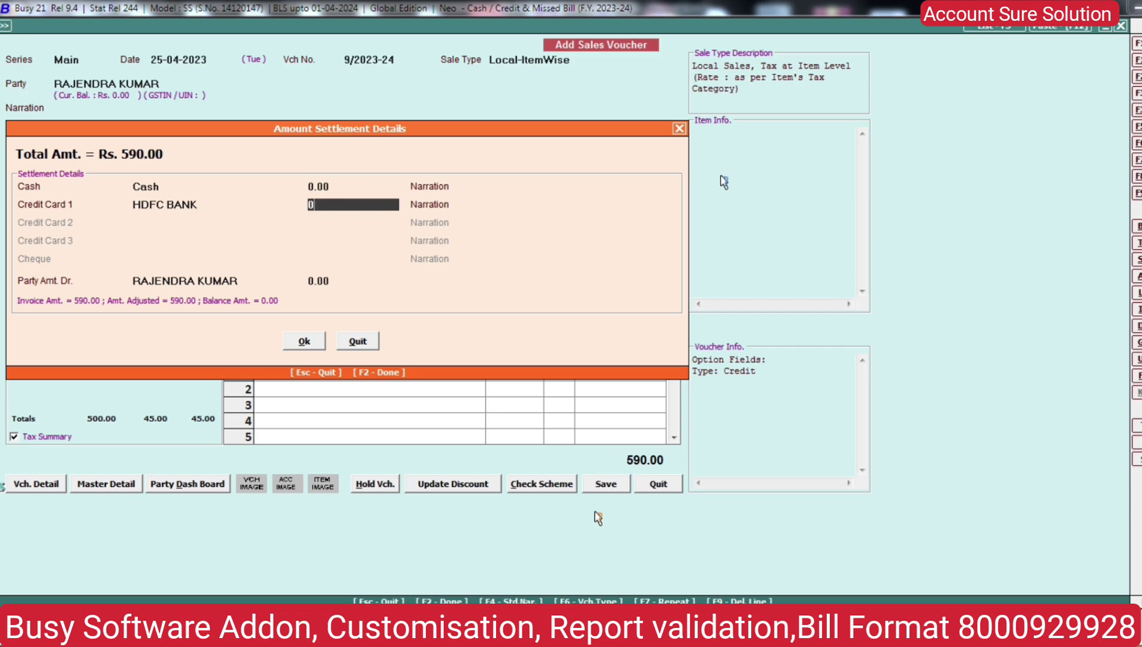
key("Return")
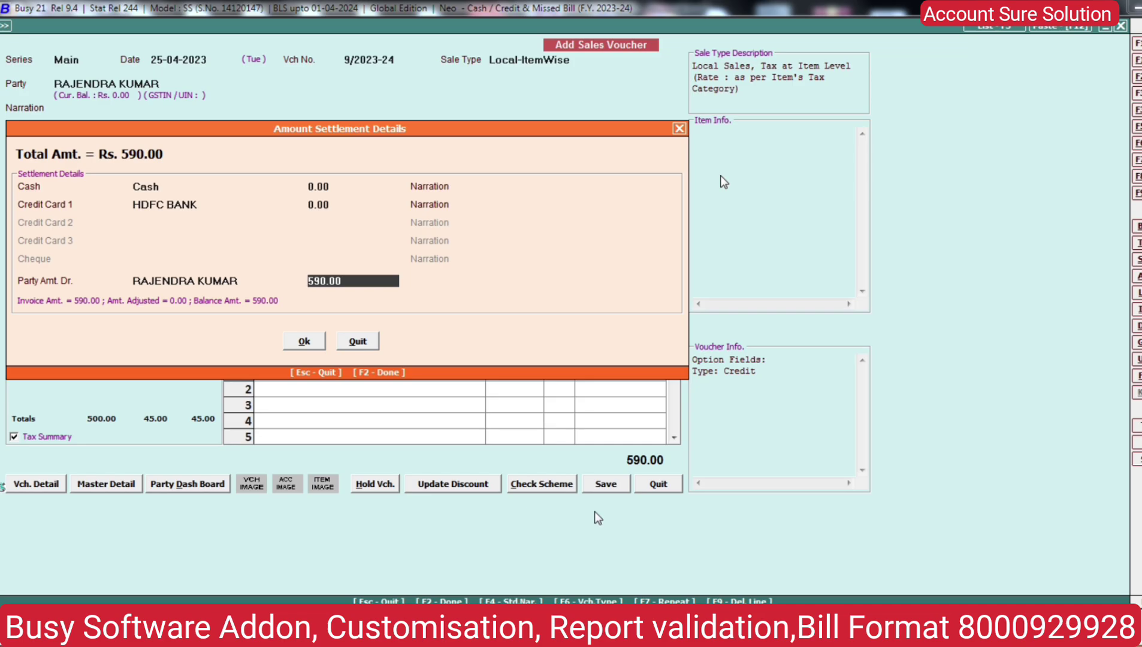
Step: Accept the full 590 as the party's debit and record it as a new bill reference
key("Return")
key("Return")
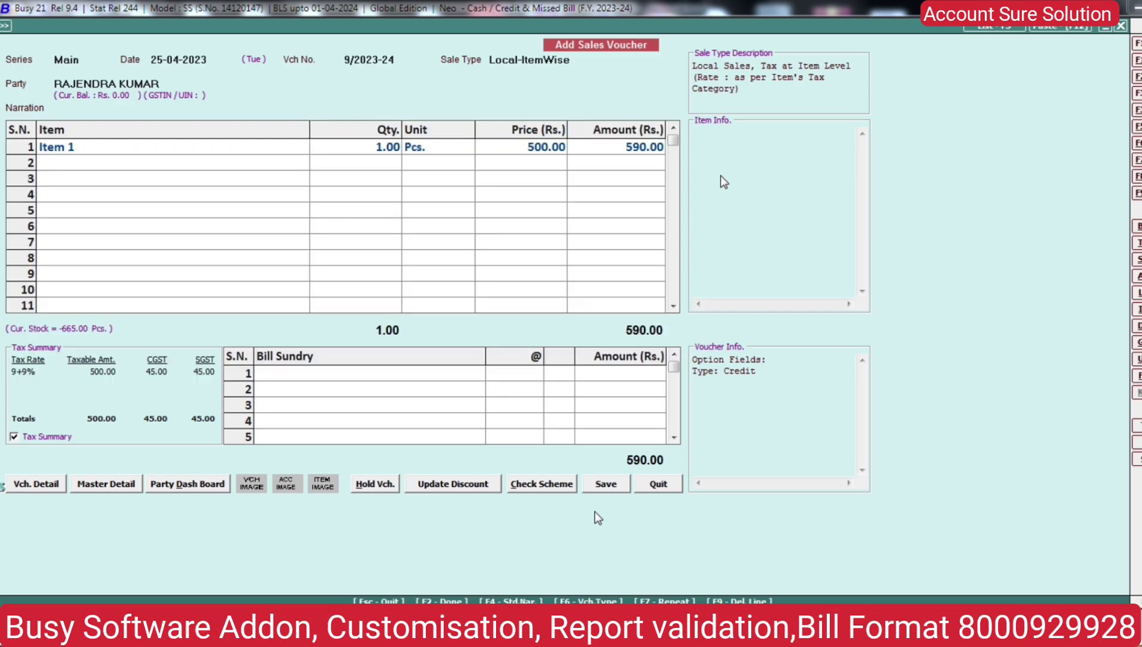
key("Return")
key("Return")
key("Return")
key("Return")
key("Return")
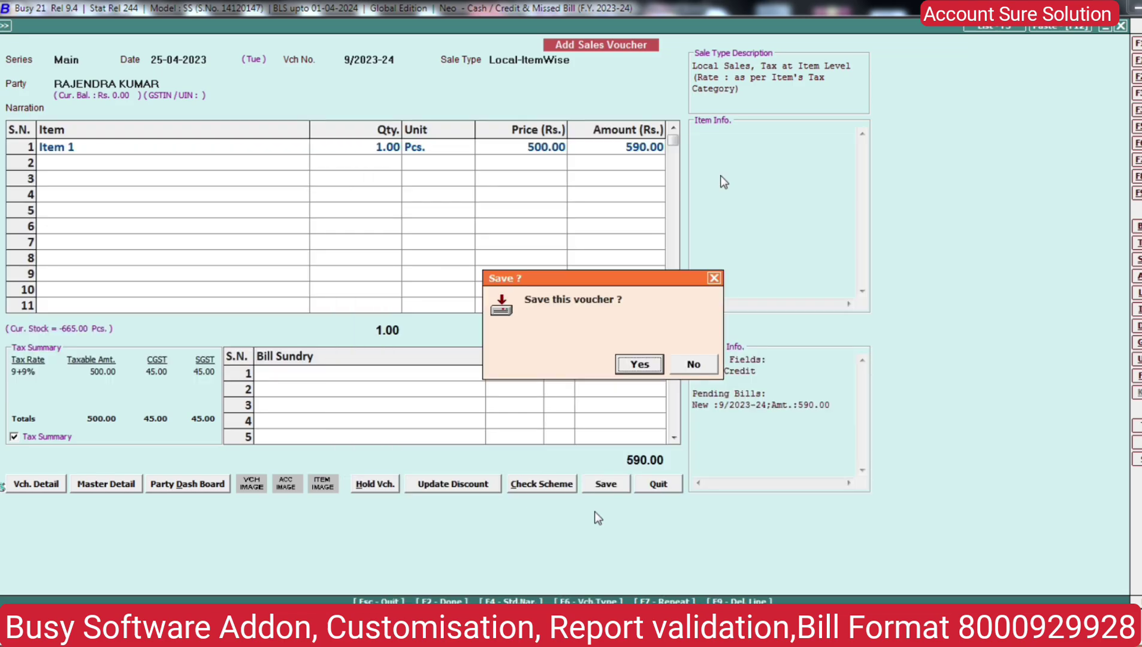
Step: Save the credit voucher without printing its sales invoice
key("Return")
key("Right")
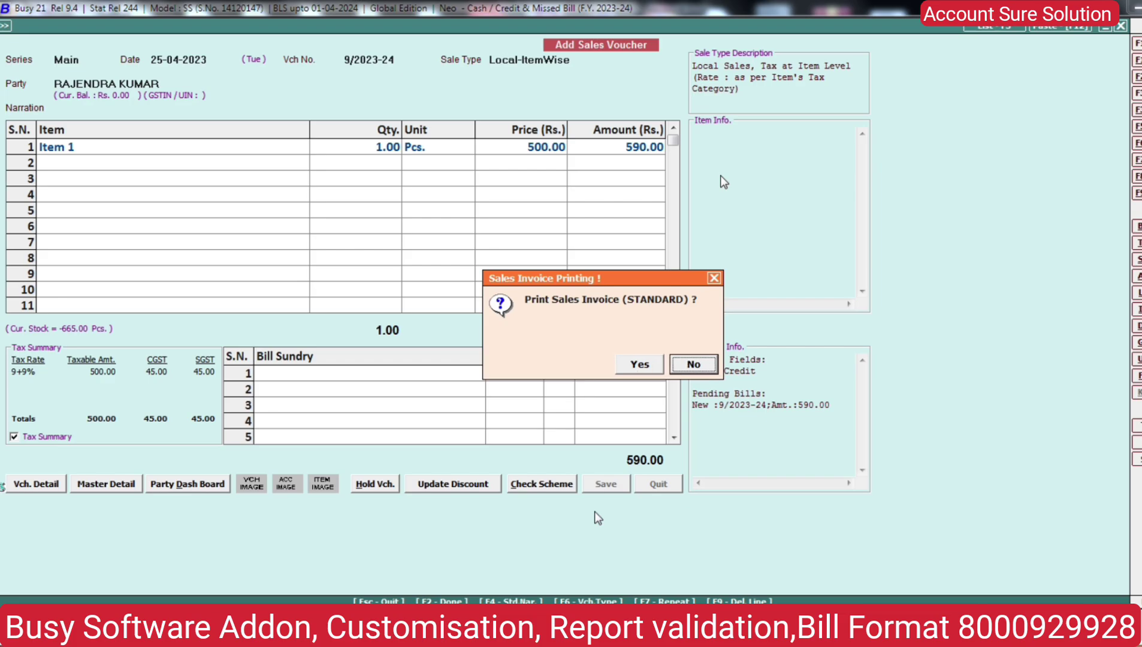
key("Return")
Step: Keep the proposed date, number and sale type for the next voucher and choose the last sundry debtor in the account list as party
key("Return")
key("Return")
key("Return")
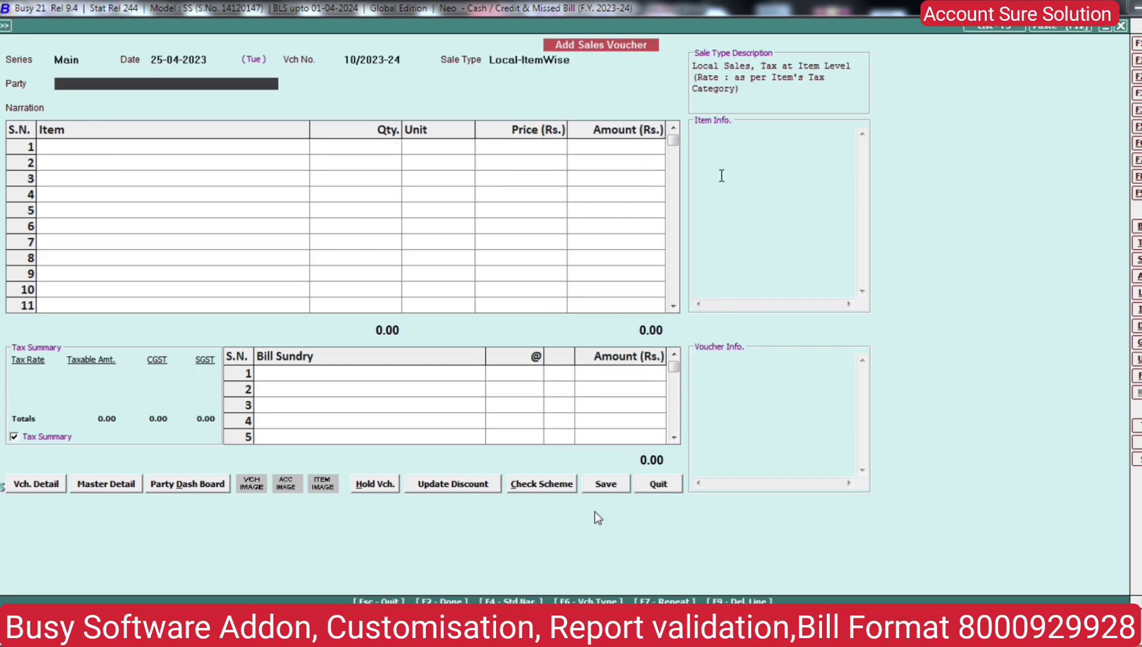
key("Down")
key("Down")
key("Down")
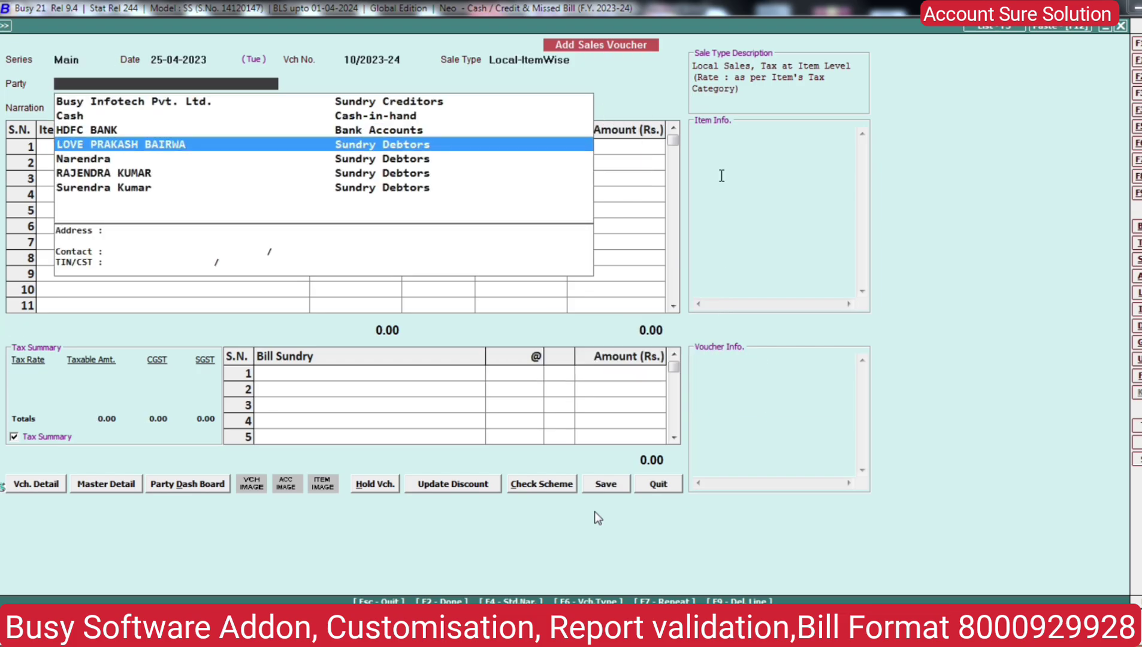
key("Down")
key("Down")
key("Down")
key("Return")
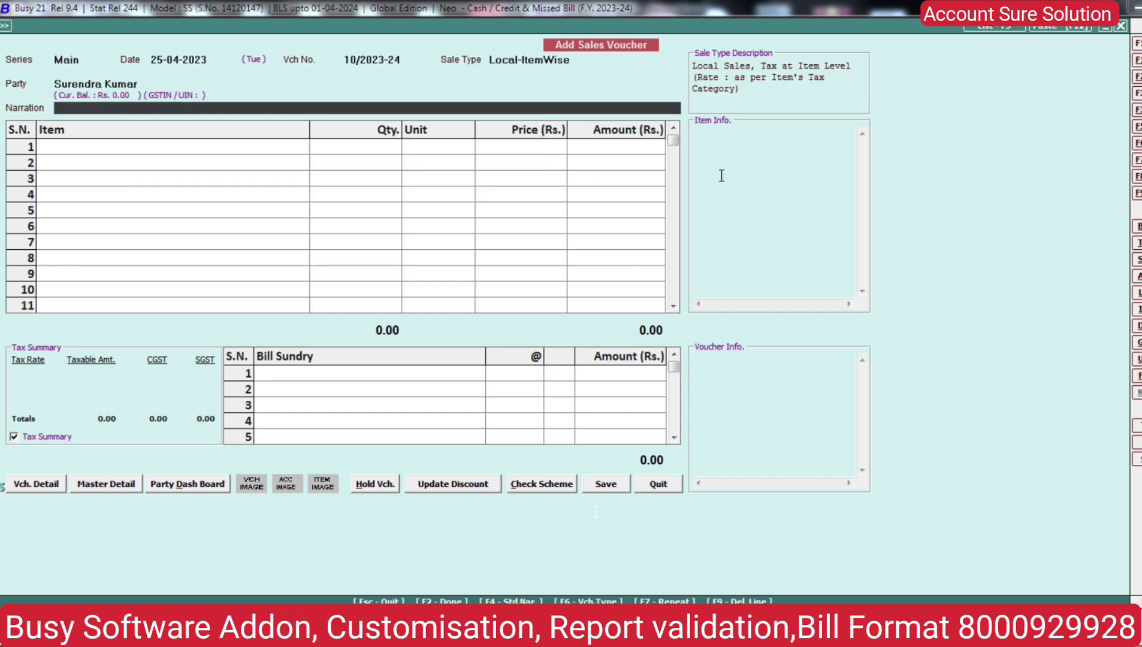
Step: Leave the narration empty and set the new voucher's optional Type field to Credit
key("Return")
key("Down")
key("Return")
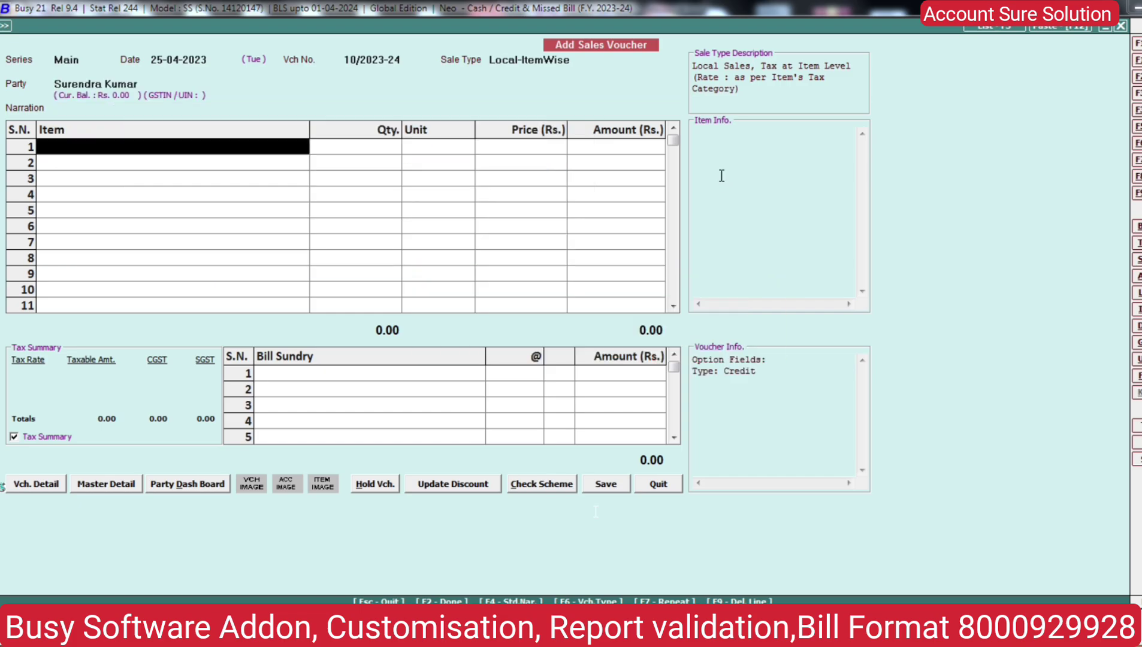
Step: Enter Item 1 with quantity 2 Pcs. at a price of 500 on the new voucher
key("Return")
type("2")
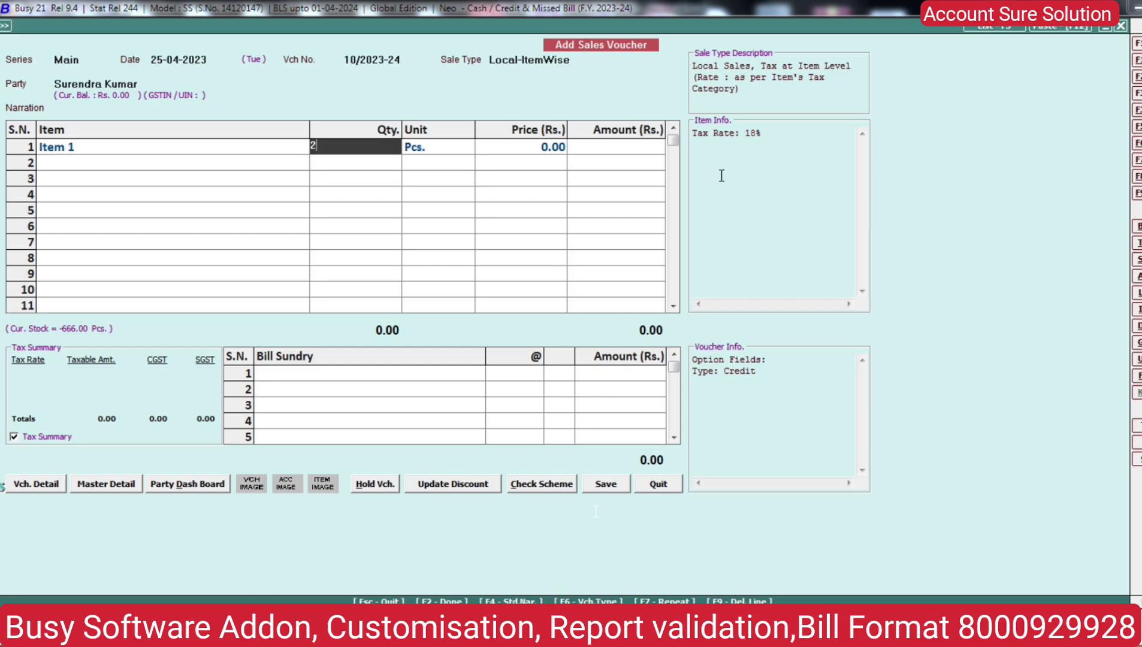
key("Return")
key("Return")
type("500")
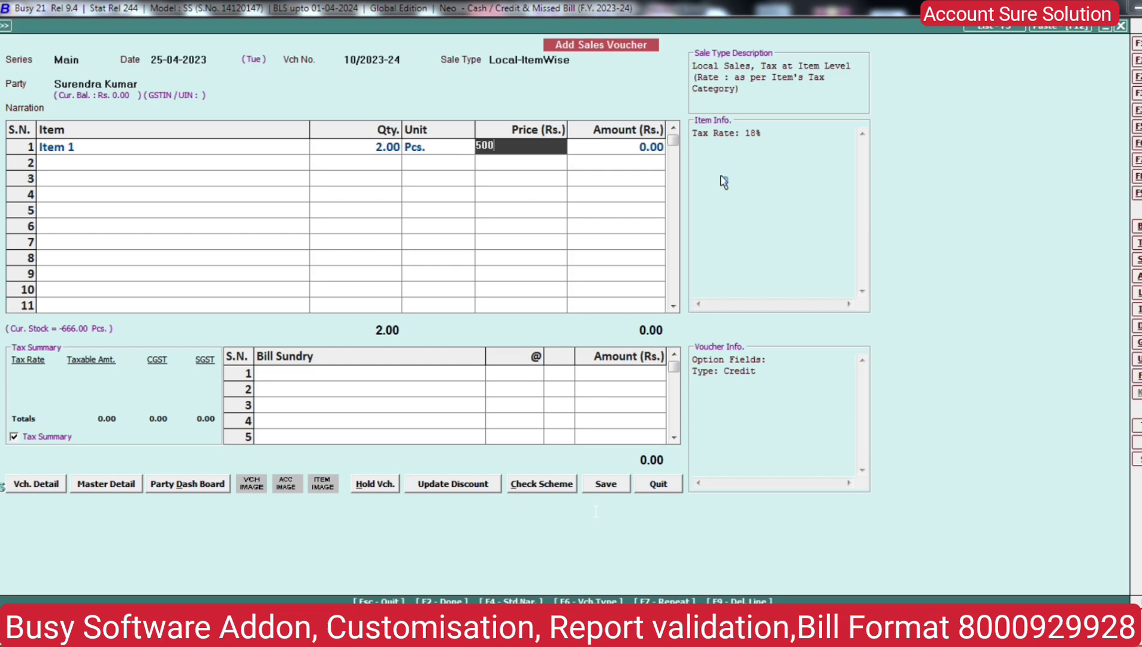
key("Return")
key("Return")
key("Return")
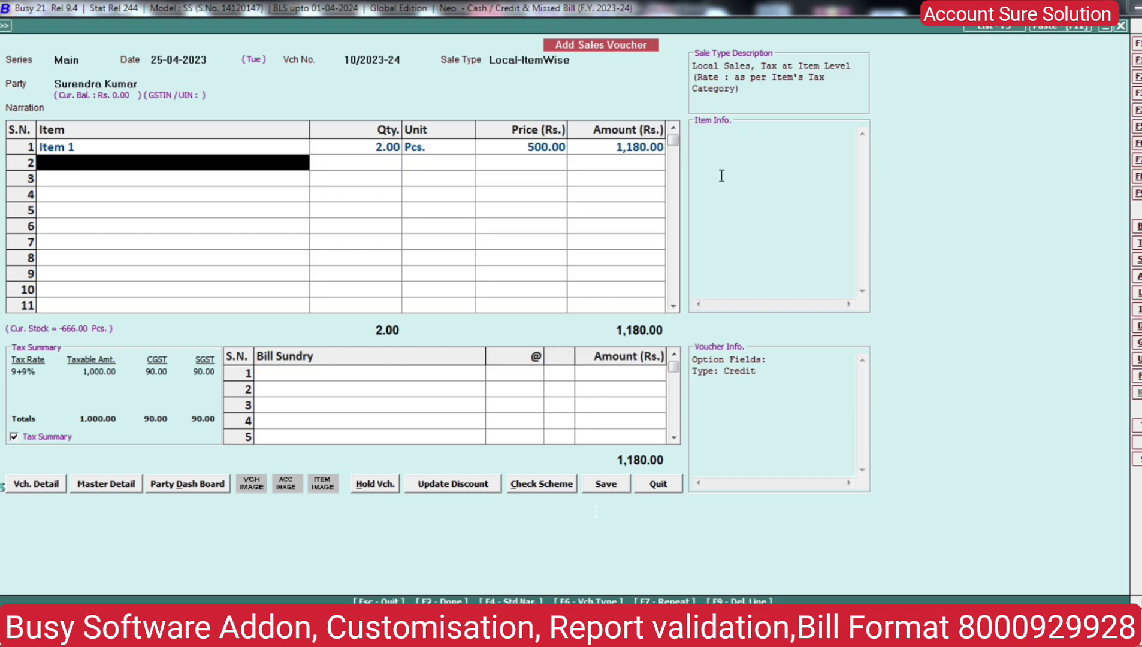
Step: Check the amount settlement details proposed for Type Credit and return to the voucher's party field
key("Return")
key("Return")
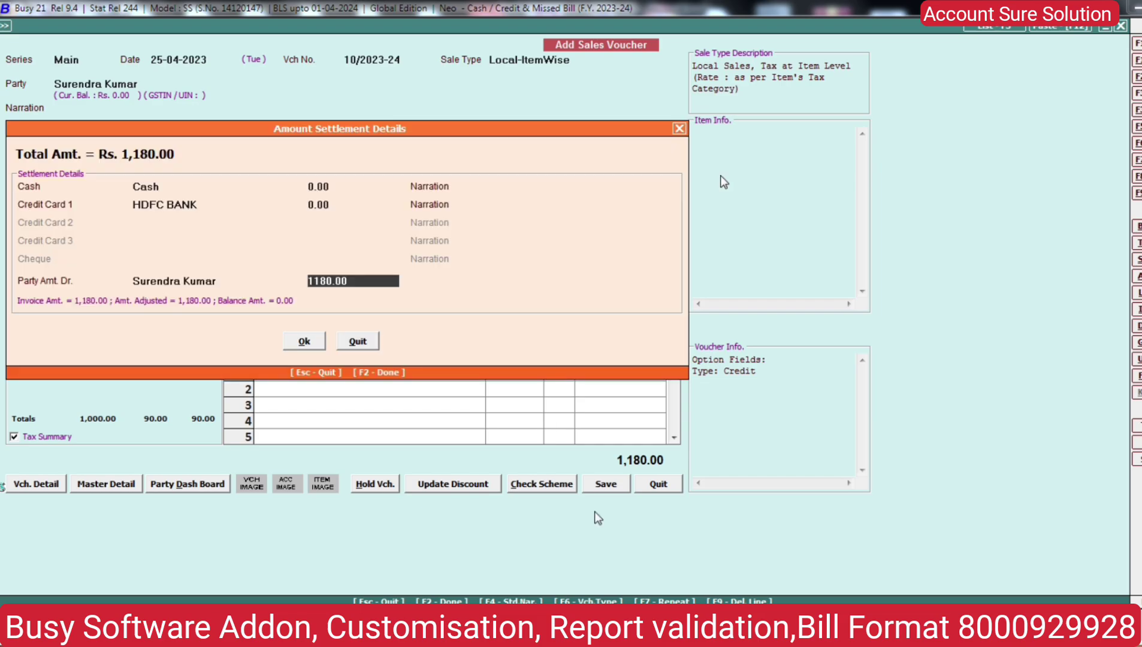
key("Escape")
key("F2")
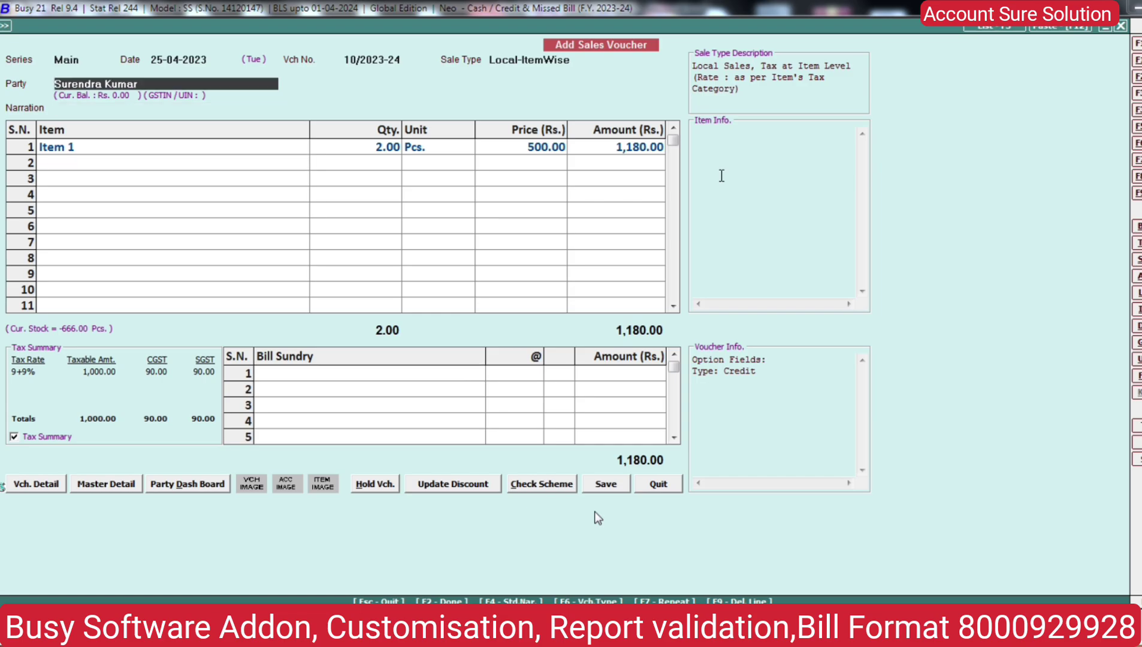
Step: Change the voucher's optional Type to Cash, check the proposed amount settlement and leave it without accepting
key("BackSpace")
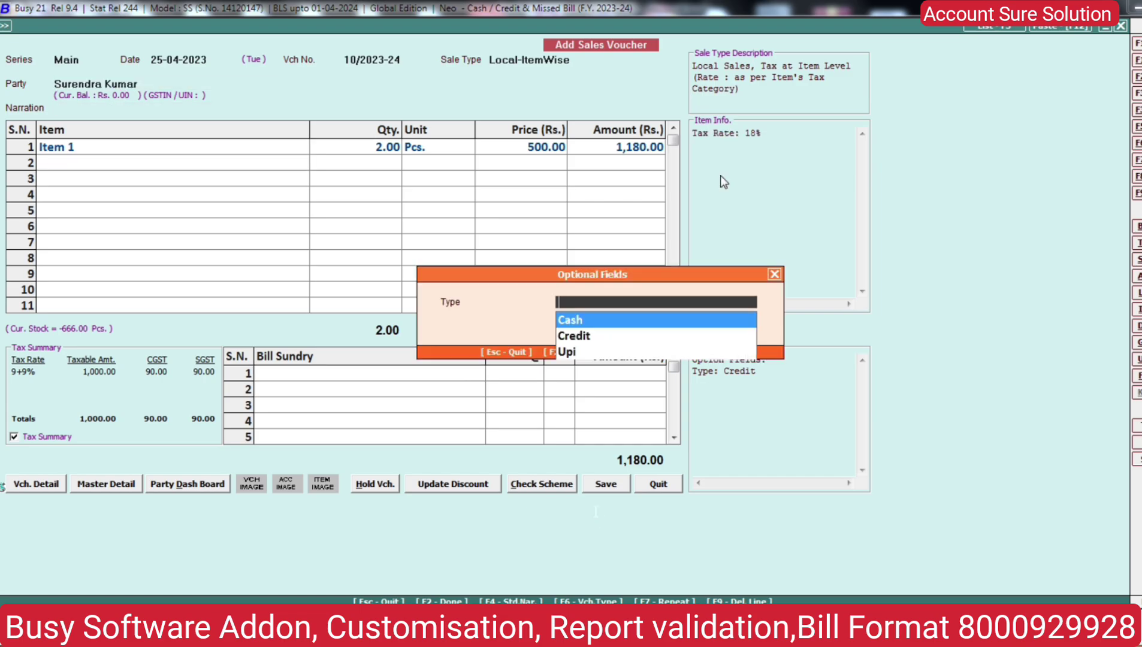
key("Down")
key("Down")
key("Down")
key("Return")
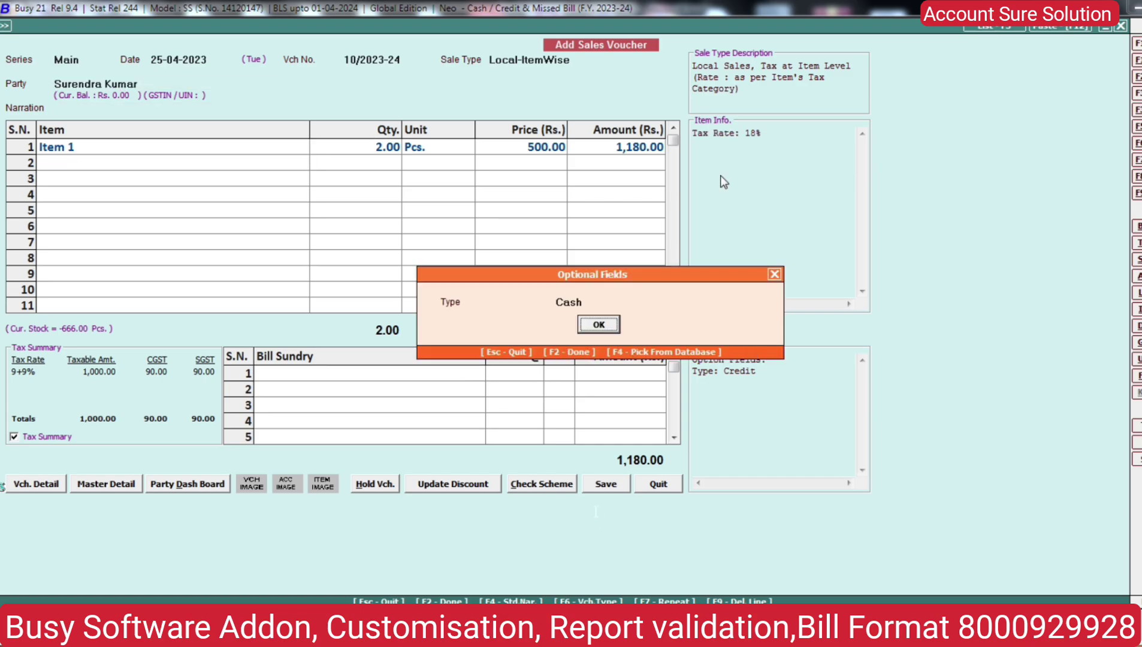
key("Return")
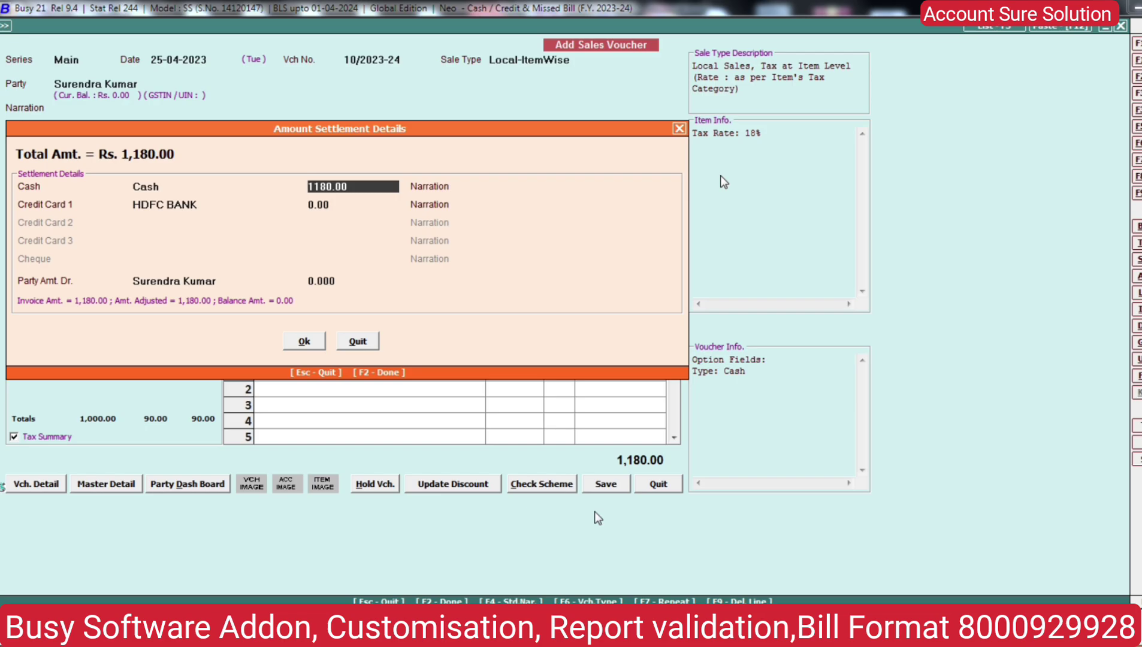
key("Escape")
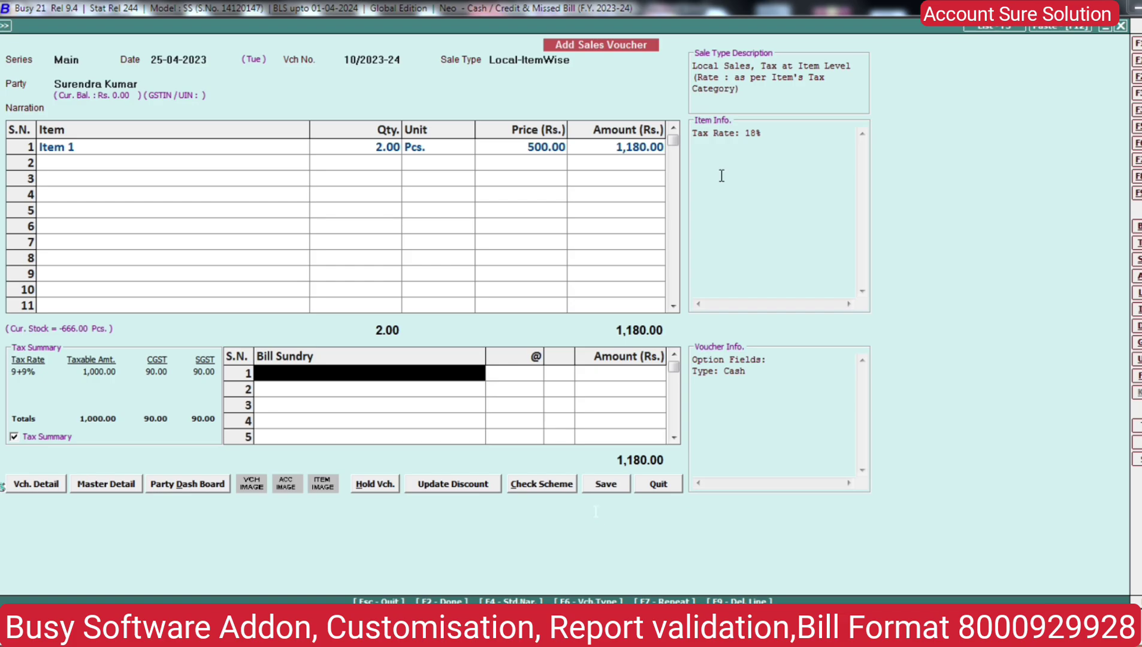
Step: Return to the voucher's optional fields and change the Type to Upi
key("Up")
key("Up")
key("Up")
key("Return")
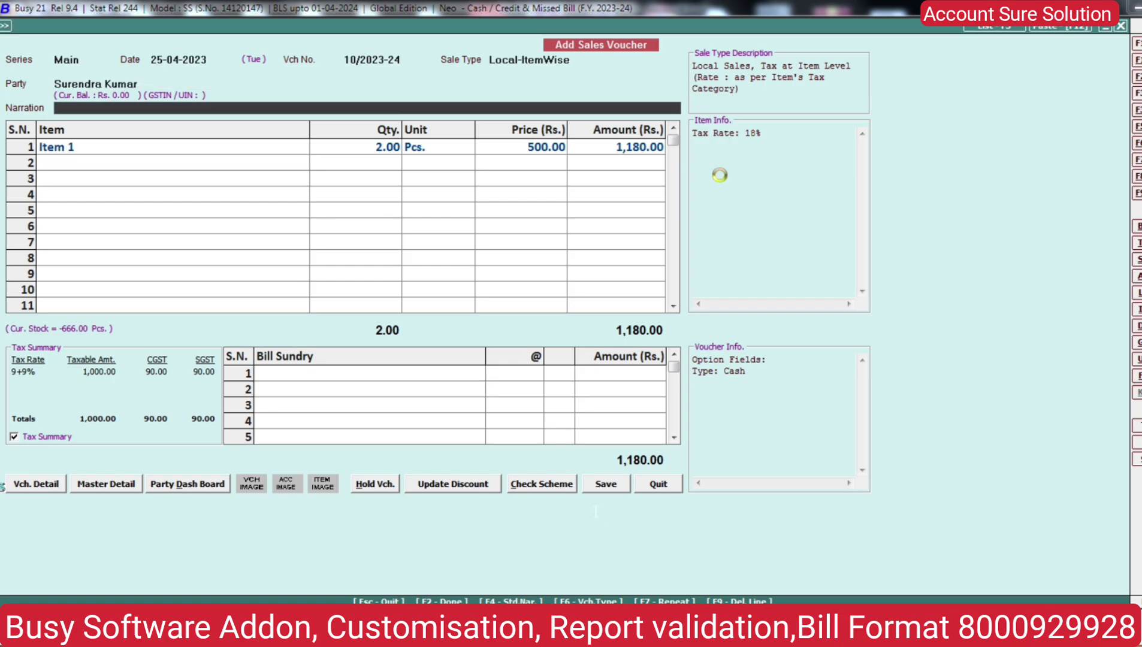
key("Return")
key("BackSpace")
key("Down")
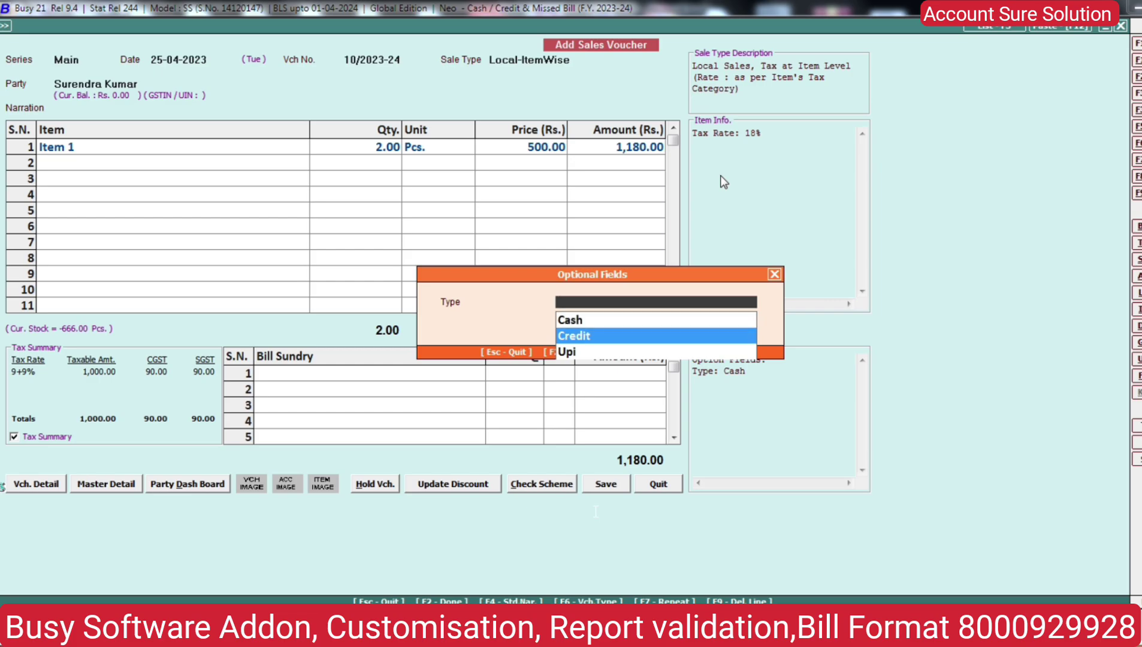
key("Down")
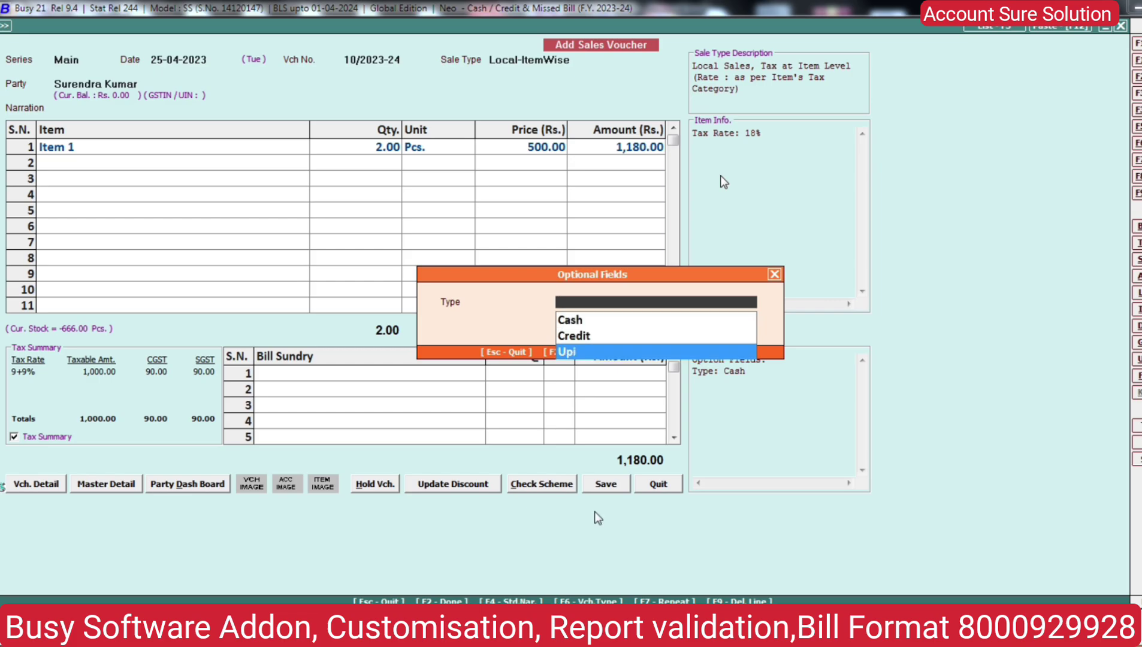
key("Return")
key("Return")
Step: Keep the Item 1 line as entered and accept the settlement of 1,180 against HDFC BANK
key("Return")
key("Return")
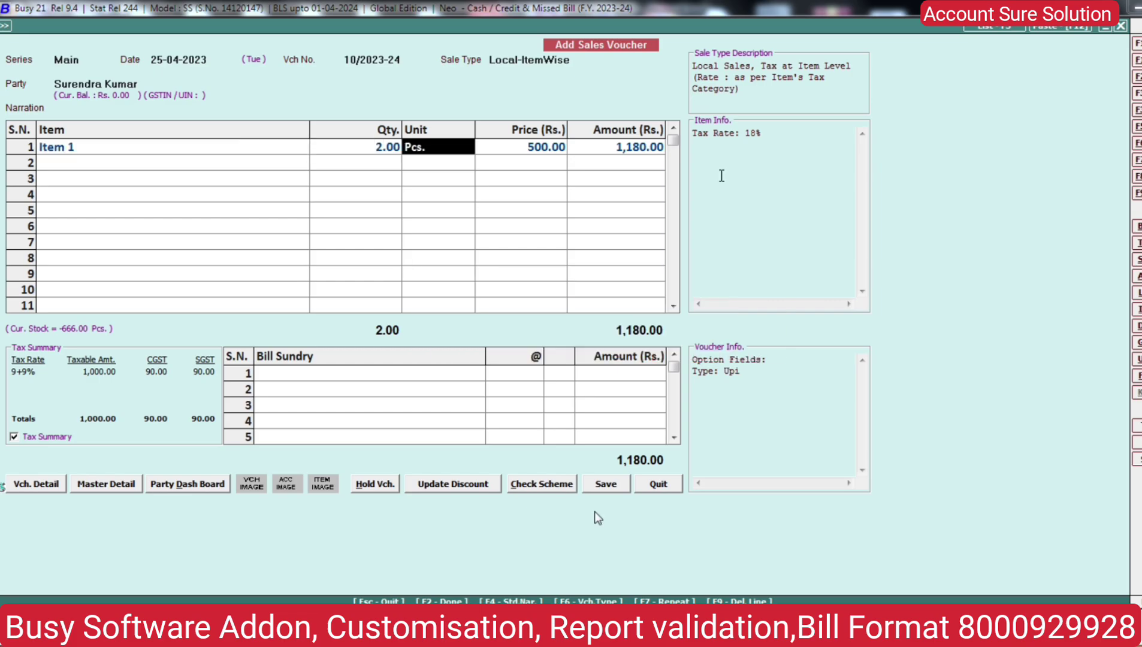
key("Return")
key("Return")
key("Return")
key("Return")
key("Return")
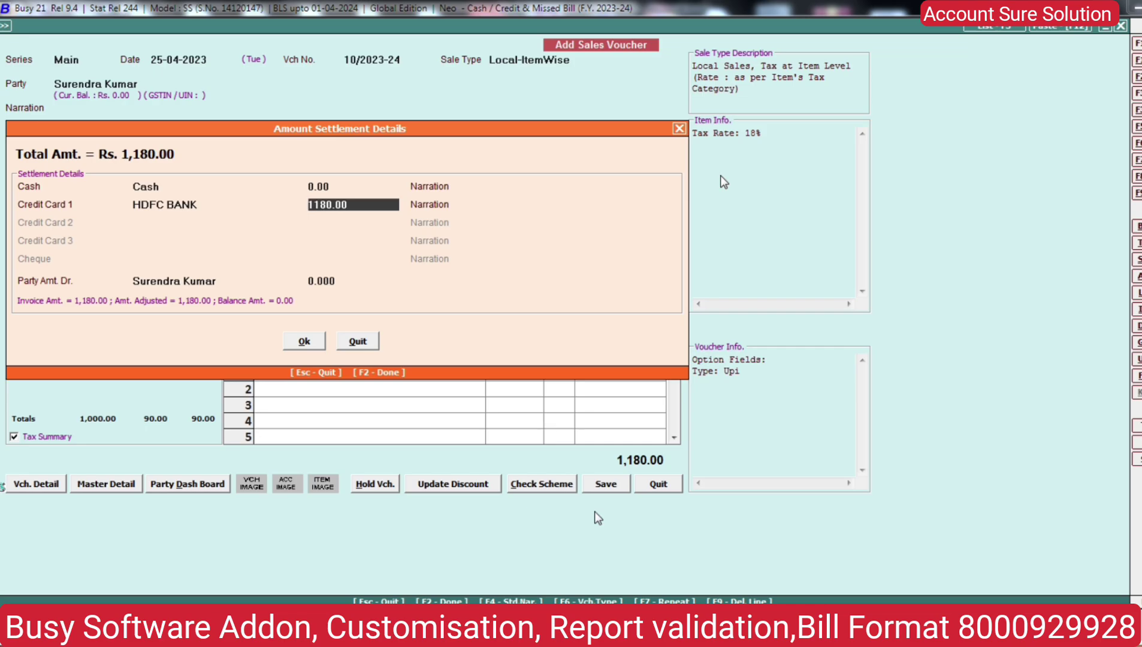
key("Return")
key("Return")
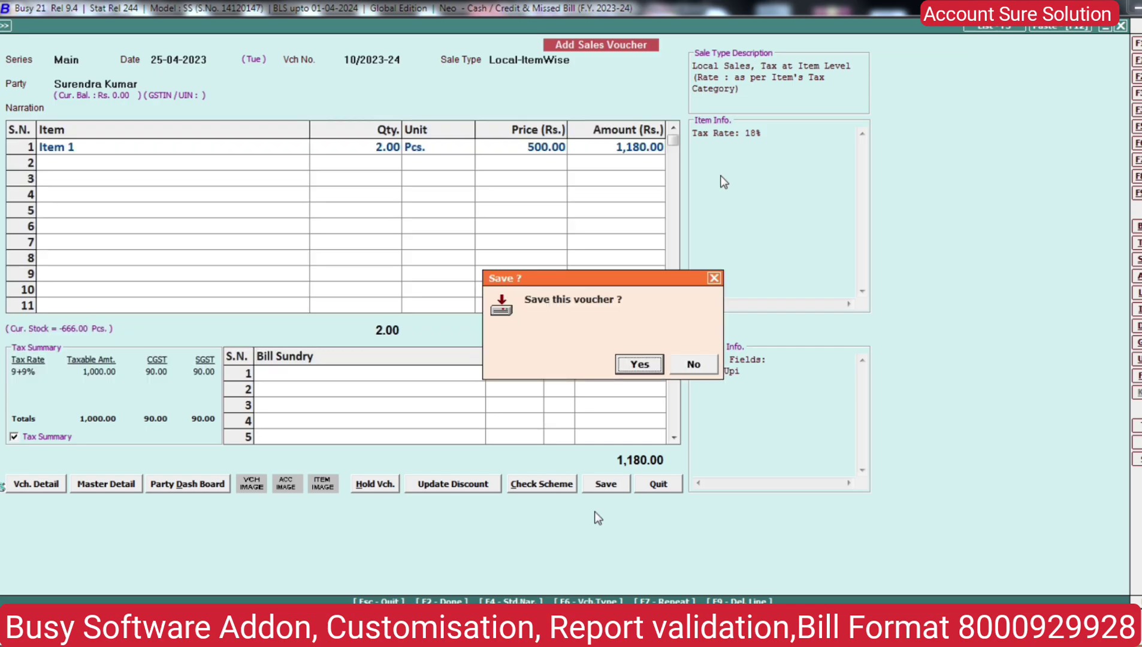
Step: Save the Upi voucher without printing its invoice and leave sales voucher entry
key("Return")
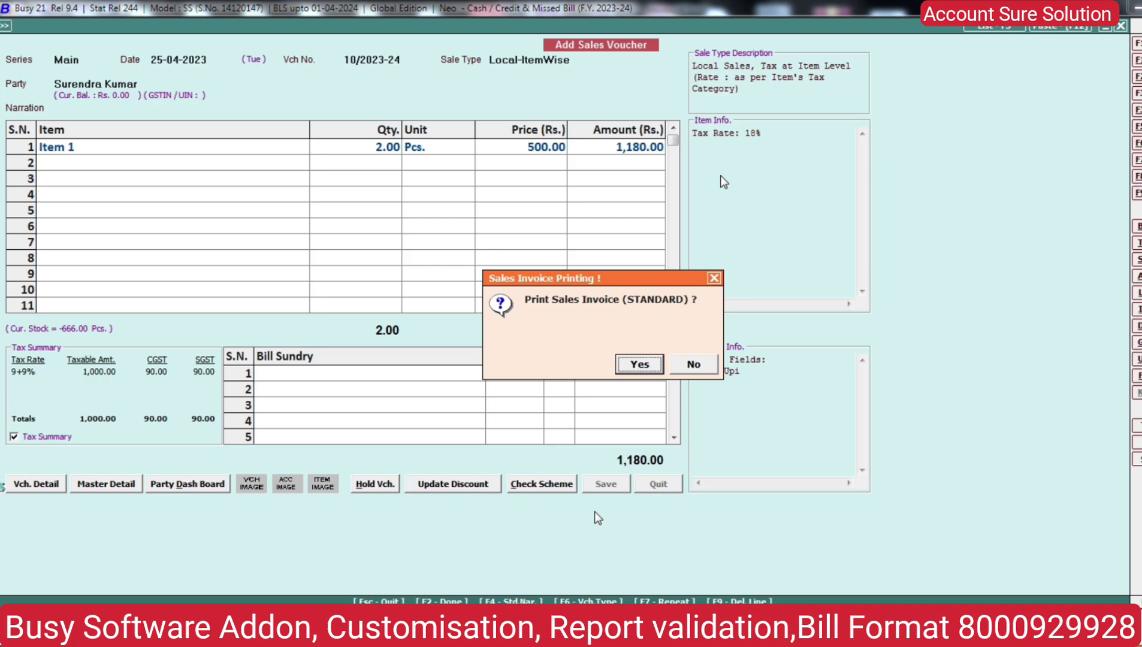
key("Escape")
key("Escape")
key("Return")
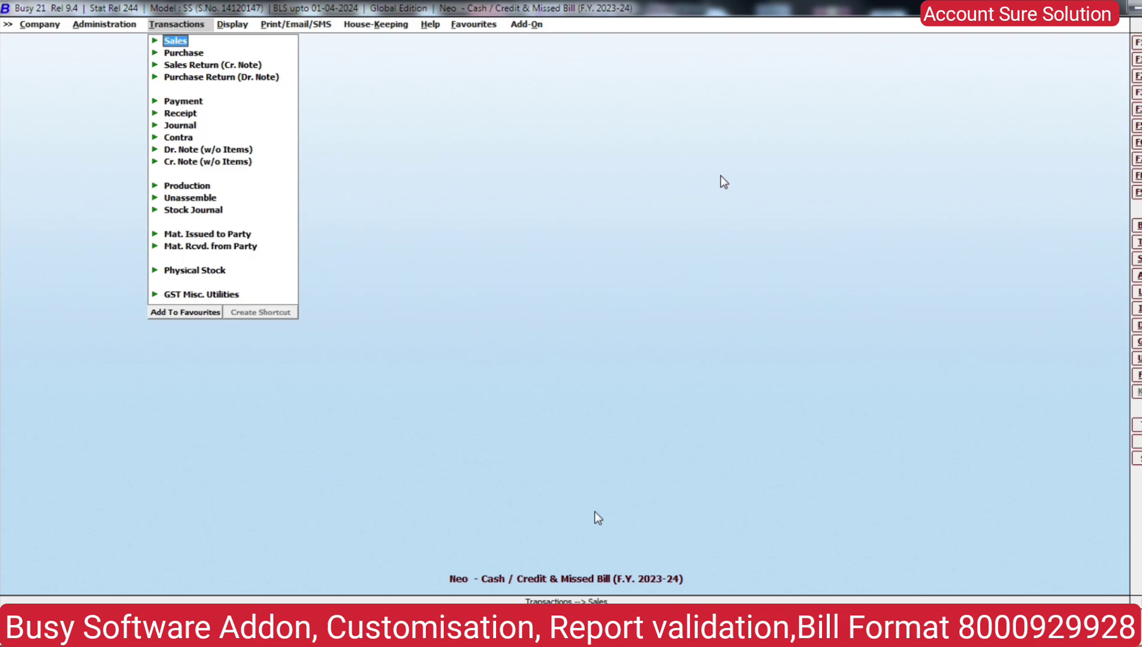
Step: Open the Settlement Summary among the account summary reports
key("Right")
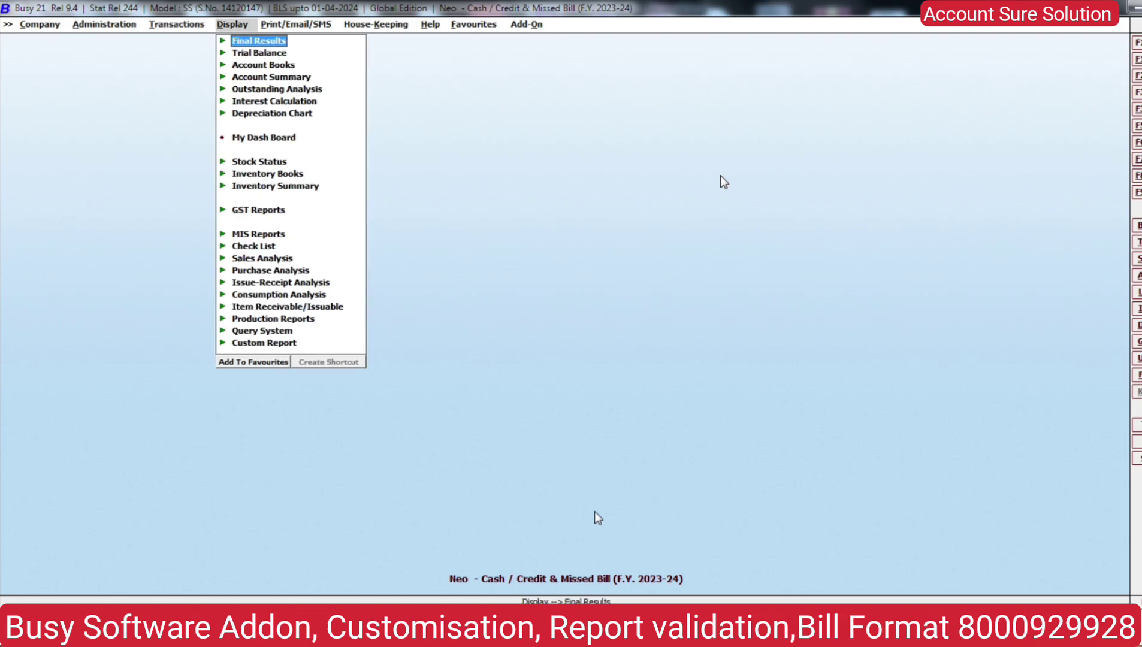
key("Down")
key("Down")
key("Down")
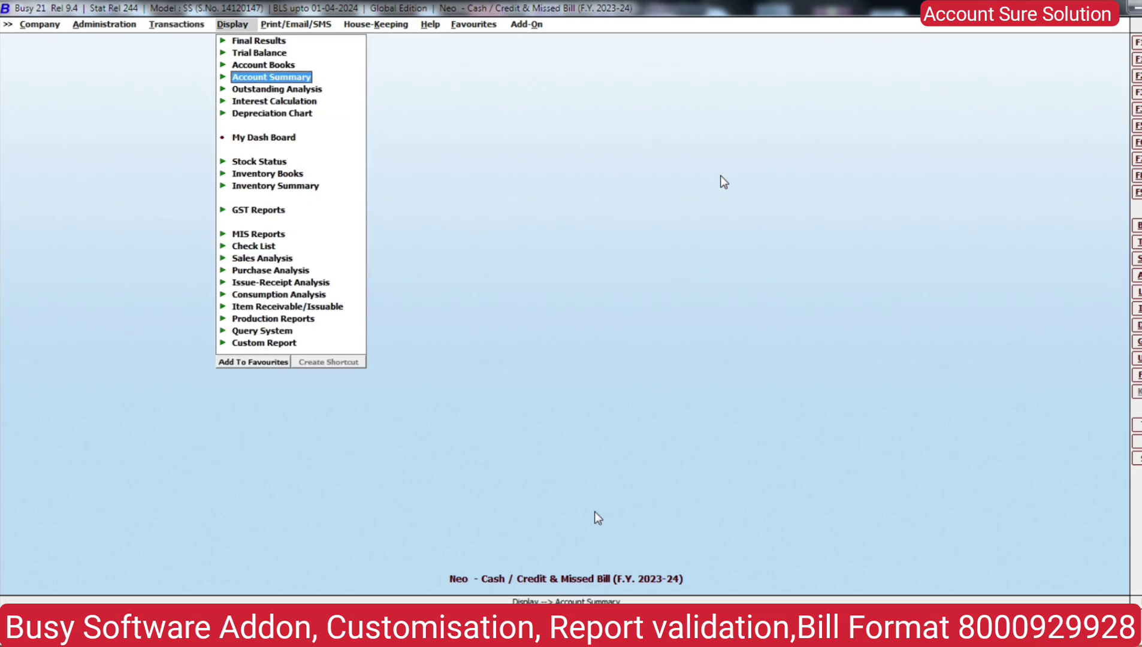
key("Return")
key("Down")
key("Down")
key("Down")
key("Down")
key("Down")
key("Down")
key("Down")
key("Down")
key("Down")
key("Down")
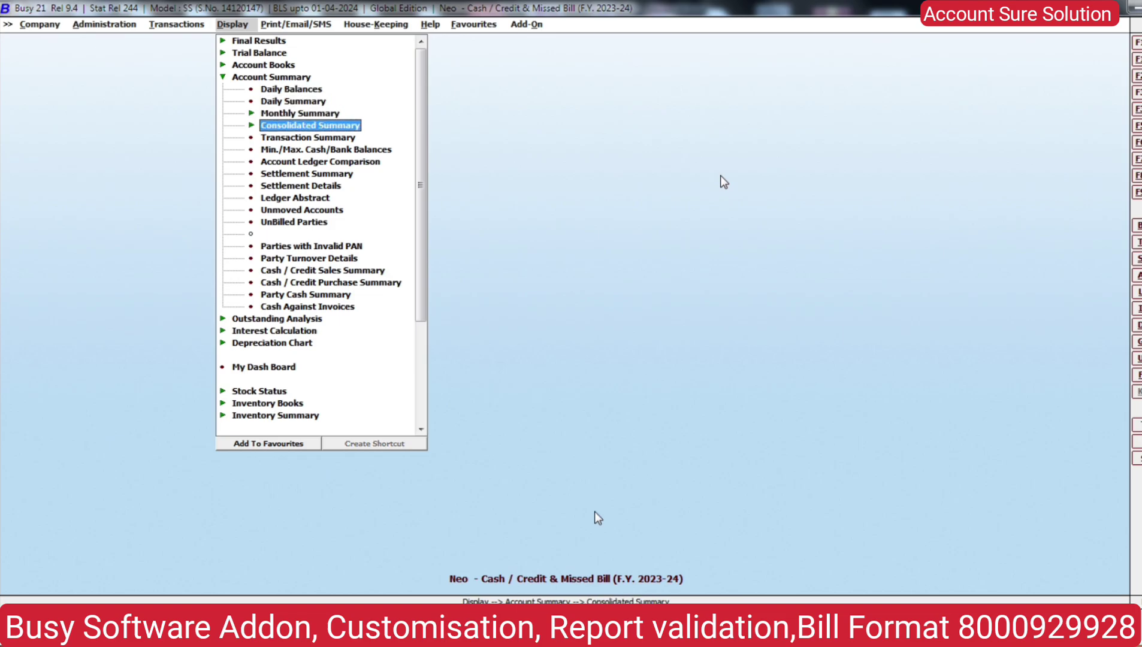
key("Up")
key("Up")
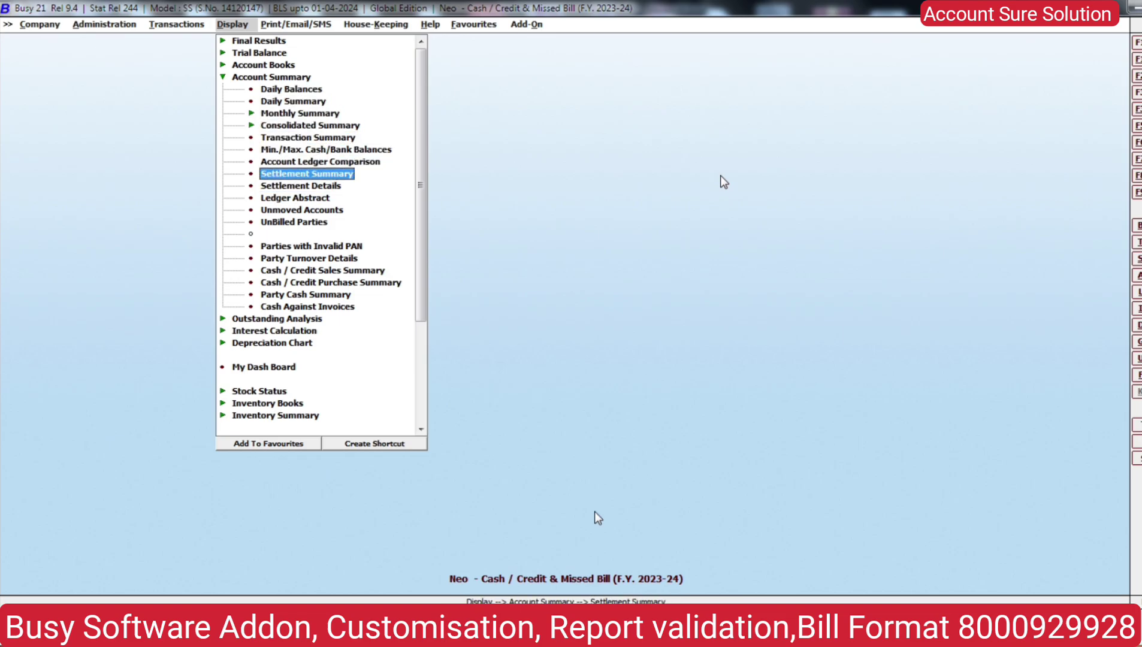
key("Return")
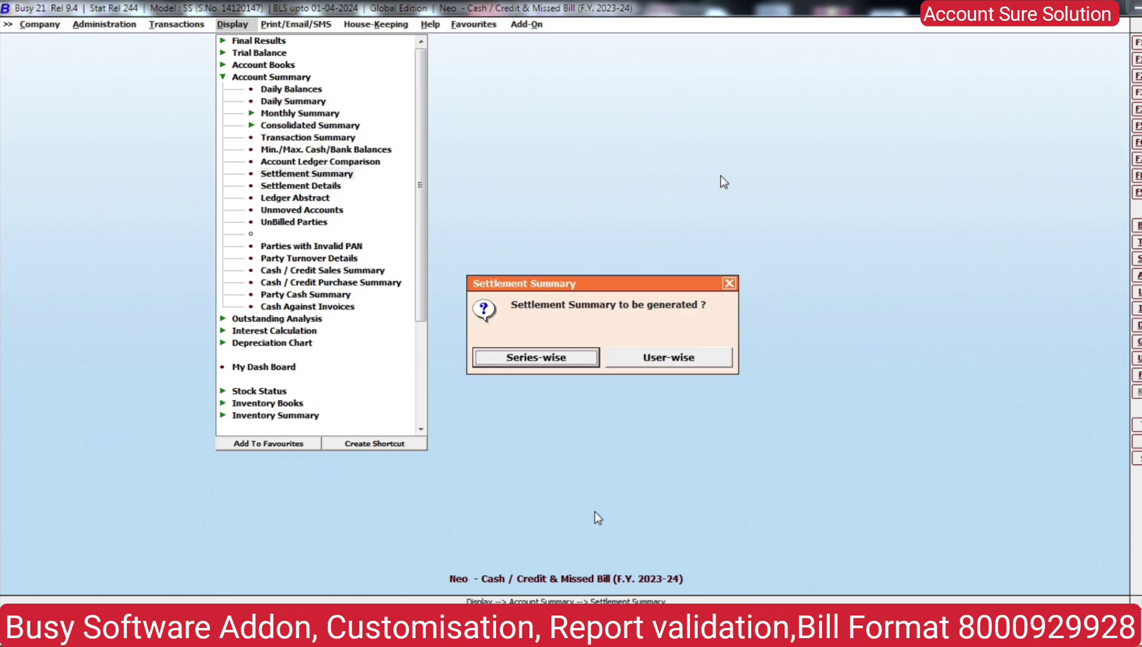
Step: Generate the series-wise settlement summary for Sales vouchers of all series from 01-04-2023 to 25-04-2023
key("Return")
key("Return")
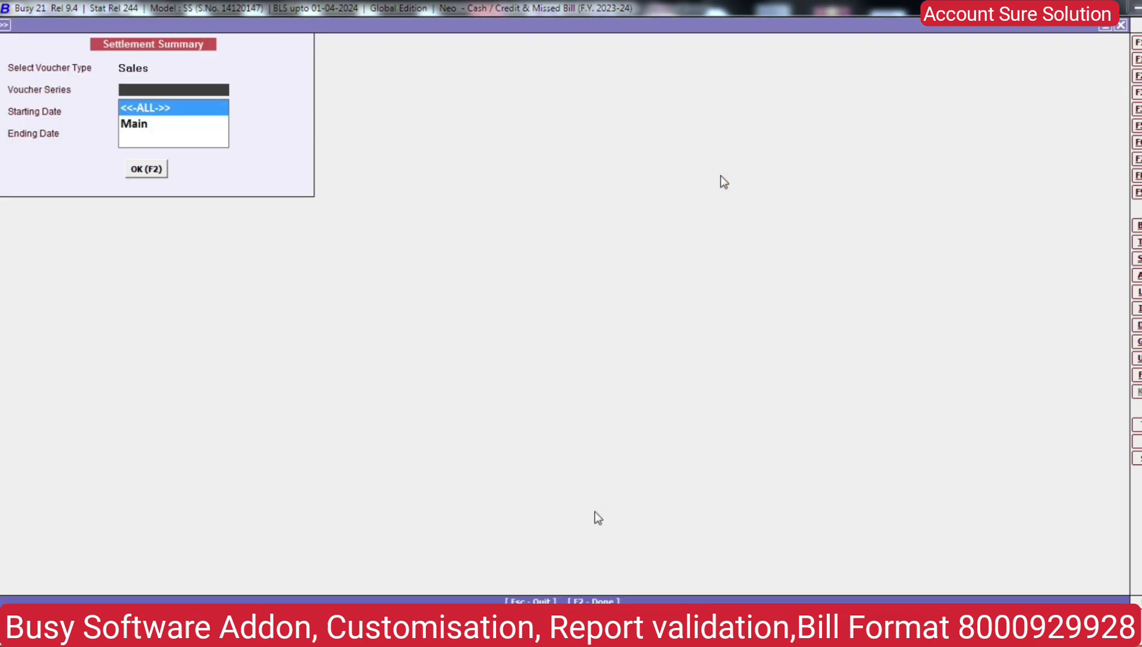
key("Return")
key("Return")
key("Return")
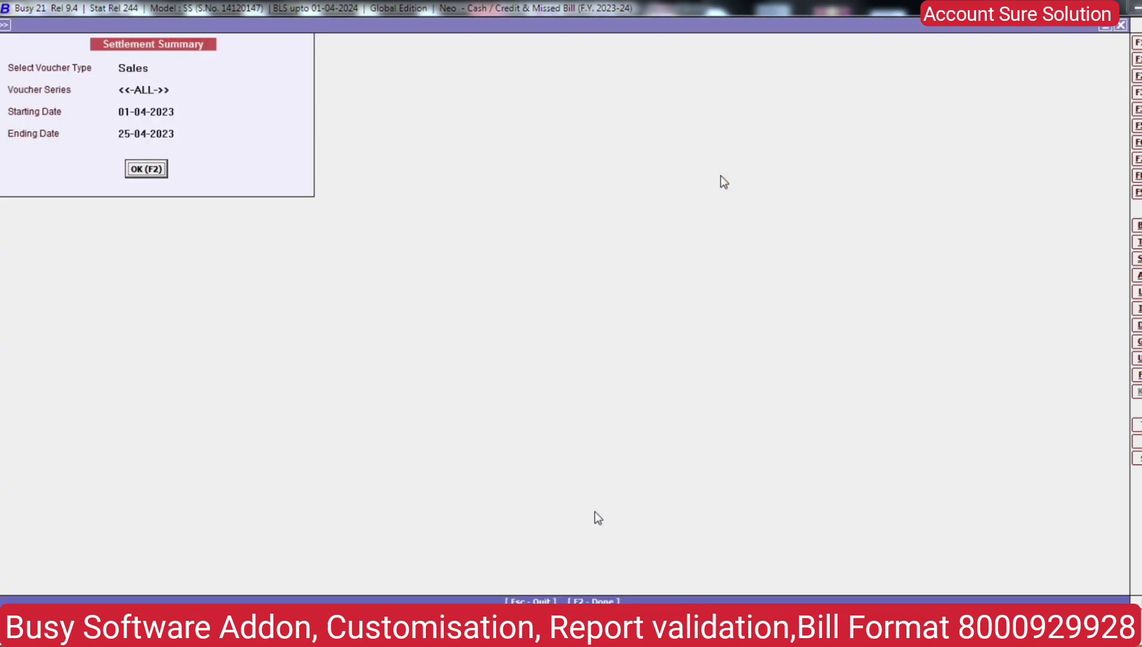
key("Return")
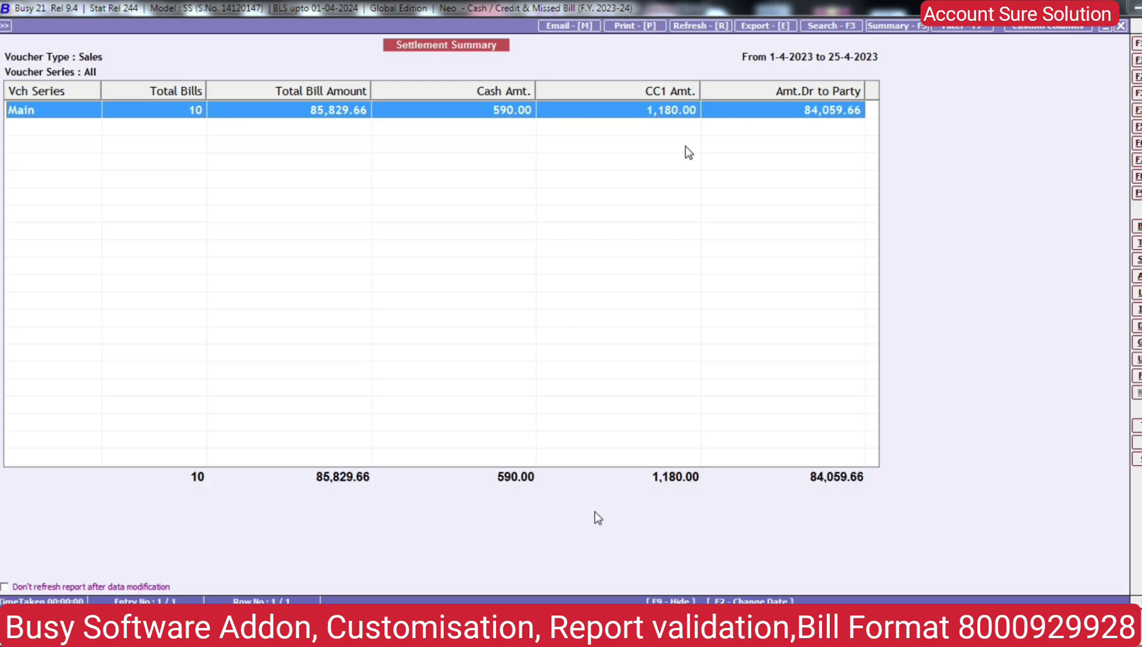
Step: Drill down from the Main series into its voucher-wise settlement details
double_click(836, 113)
key("Return")
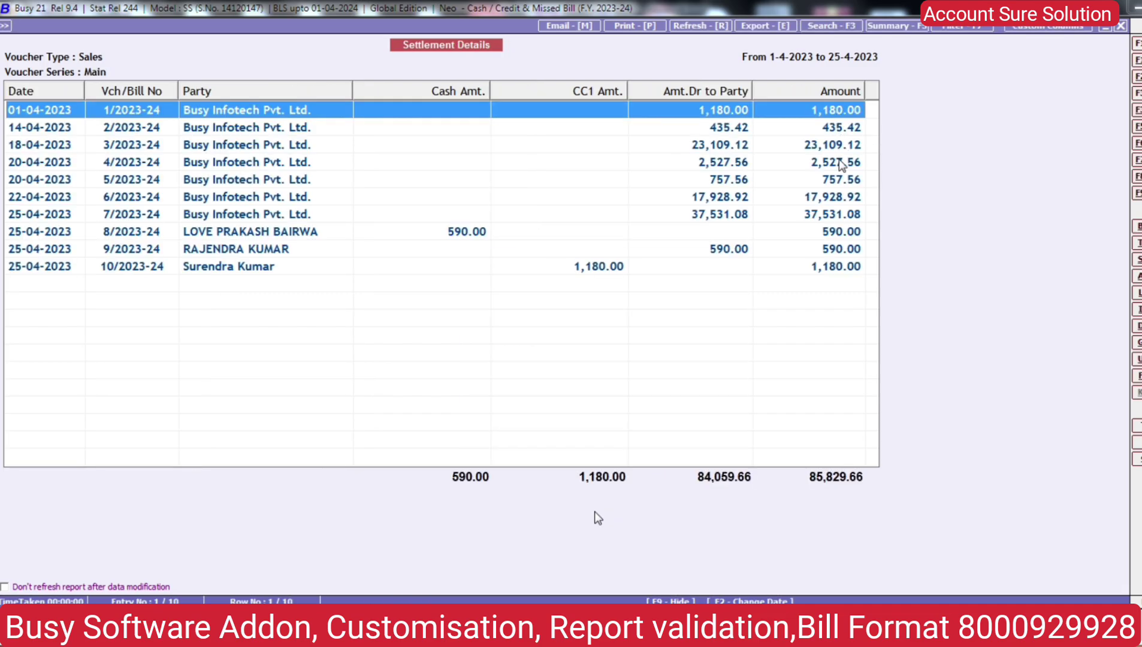